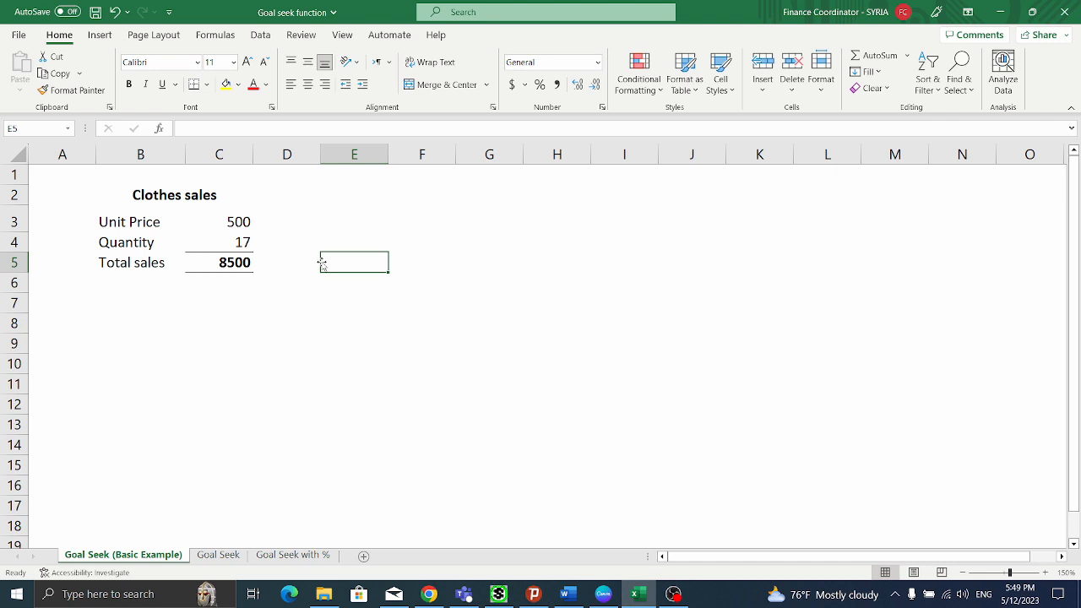
# Enter a formula in cell E5 that divides the target sales of 9000 by the quantity in C4
pyautogui.write('=')
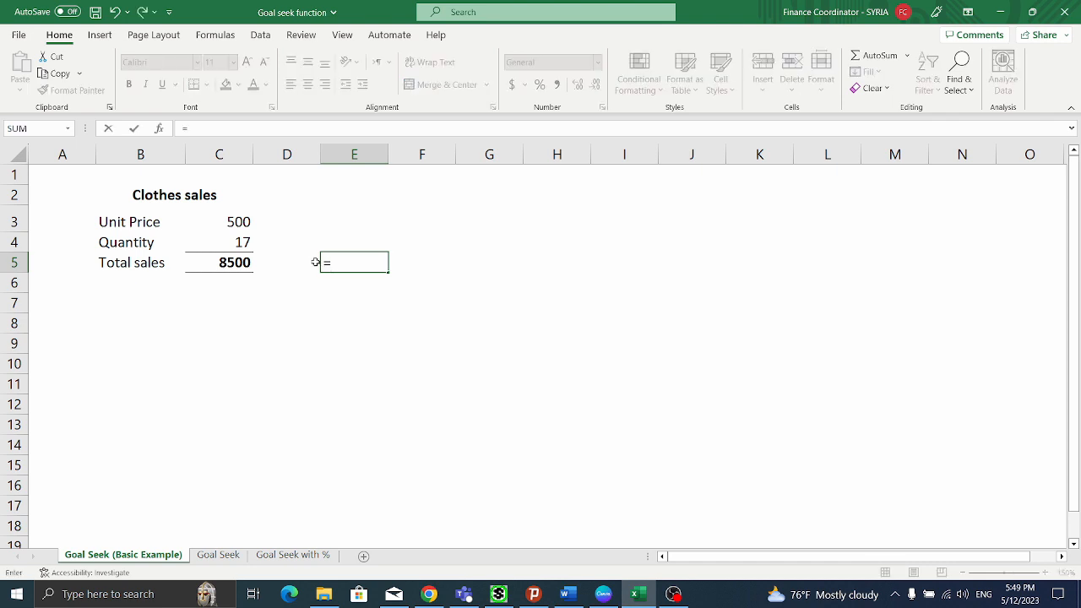
pyautogui.write('9000/')
pyautogui.click(232, 238)
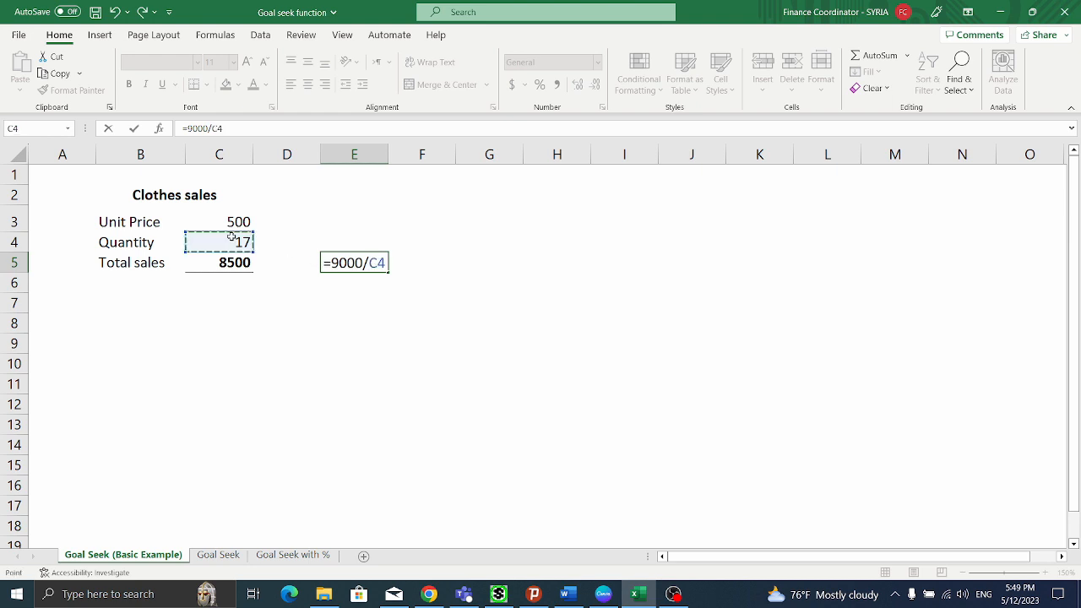
pyautogui.press('Return')
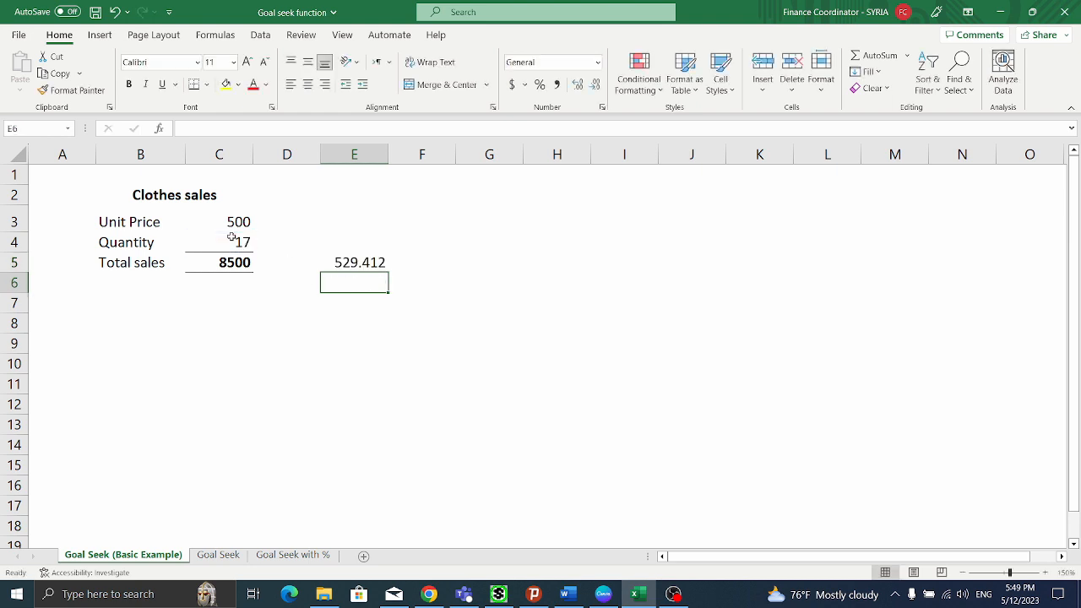
pyautogui.click(336, 262)
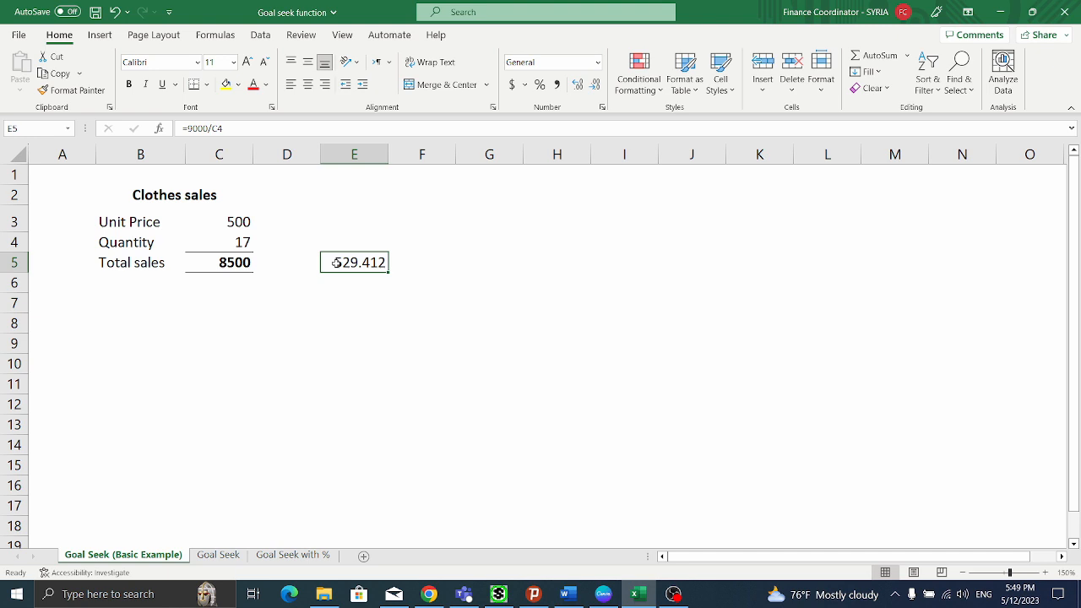
# Copy the calculated price from E5 into the Unit Price cell C3 as a value only
pyautogui.click(235, 262)
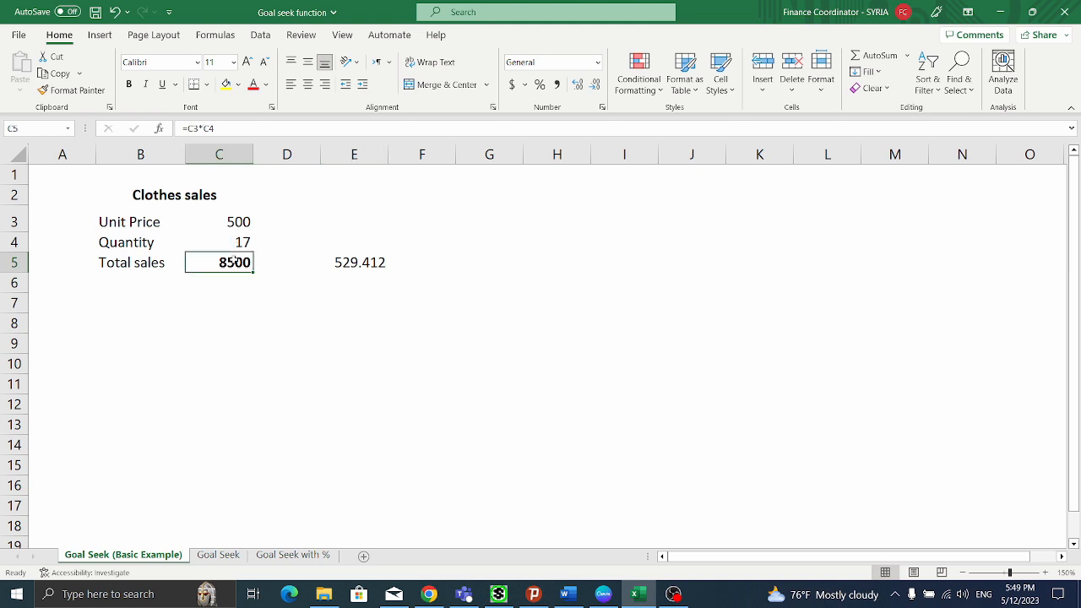
pyautogui.click(334, 265)
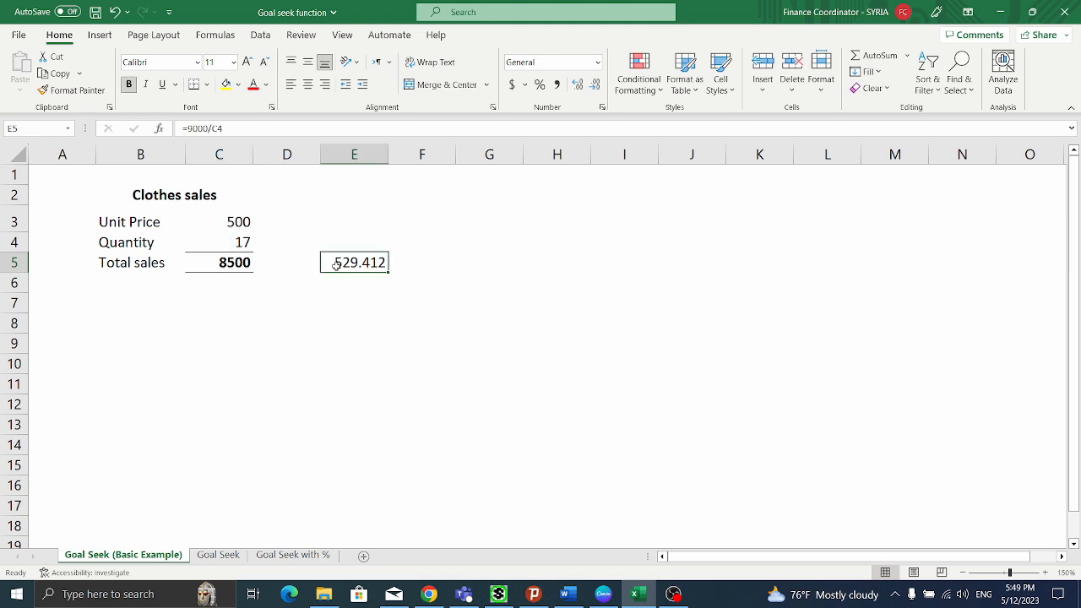
pyautogui.hotkey('ctrl', 'c')
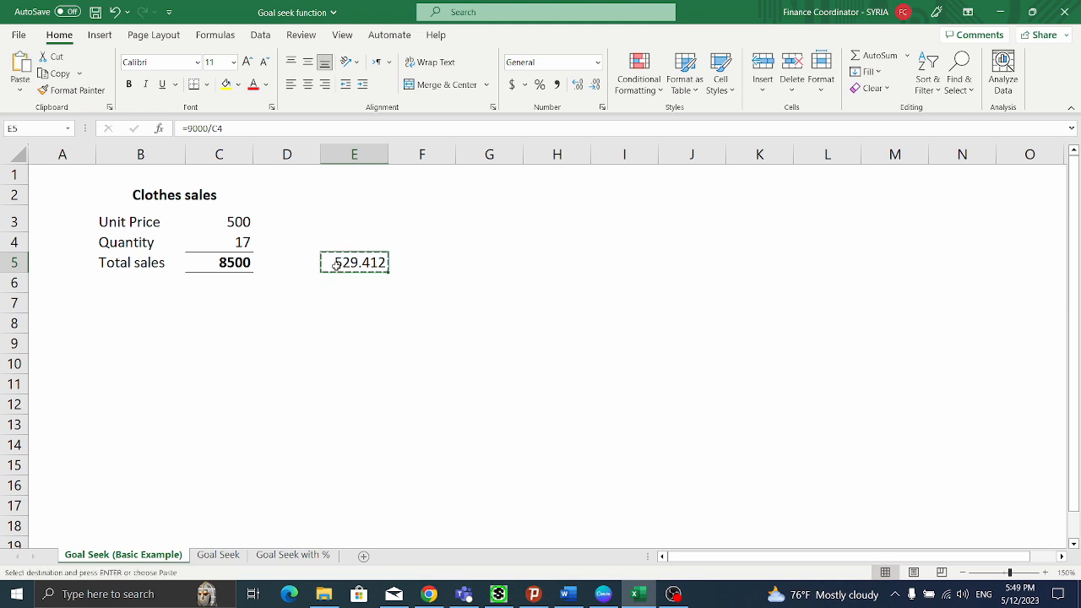
pyautogui.click(237, 222)
pyautogui.rightClick(239, 223)
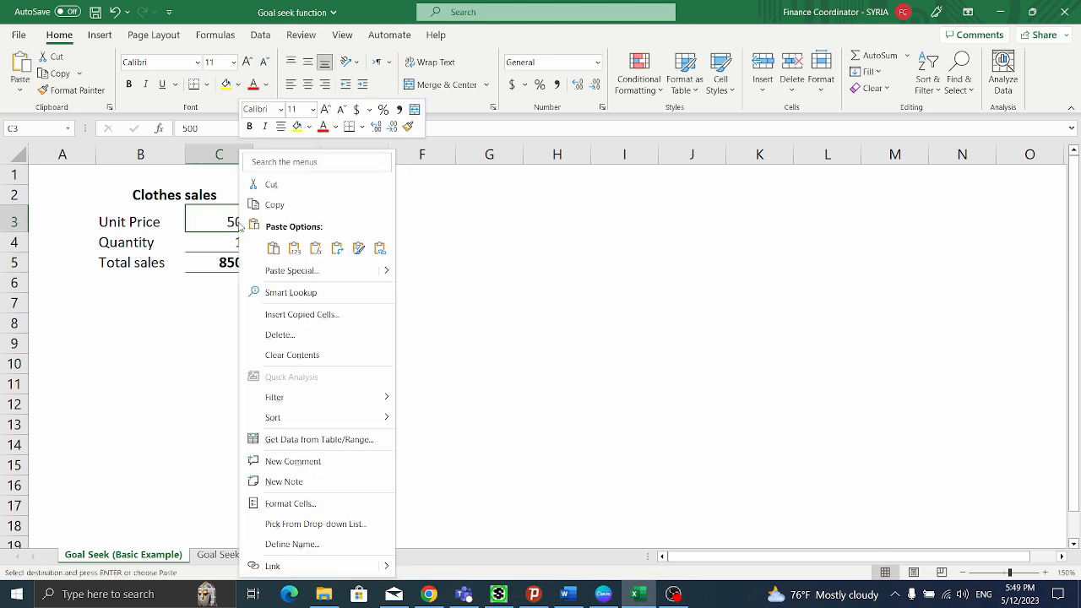
pyautogui.click(294, 247)
pyautogui.click(330, 284)
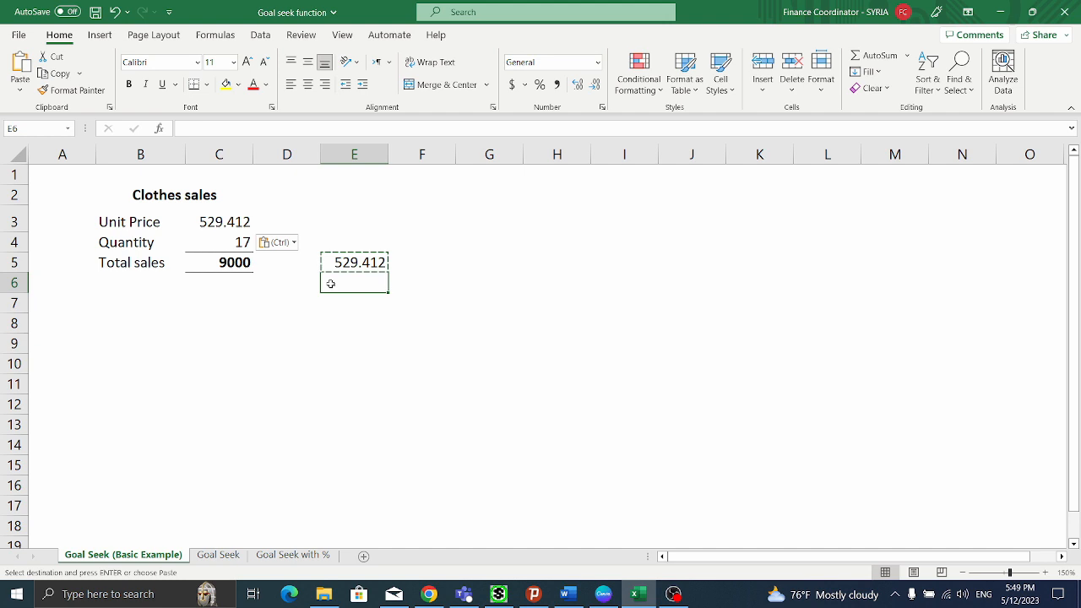
pyautogui.click(227, 239)
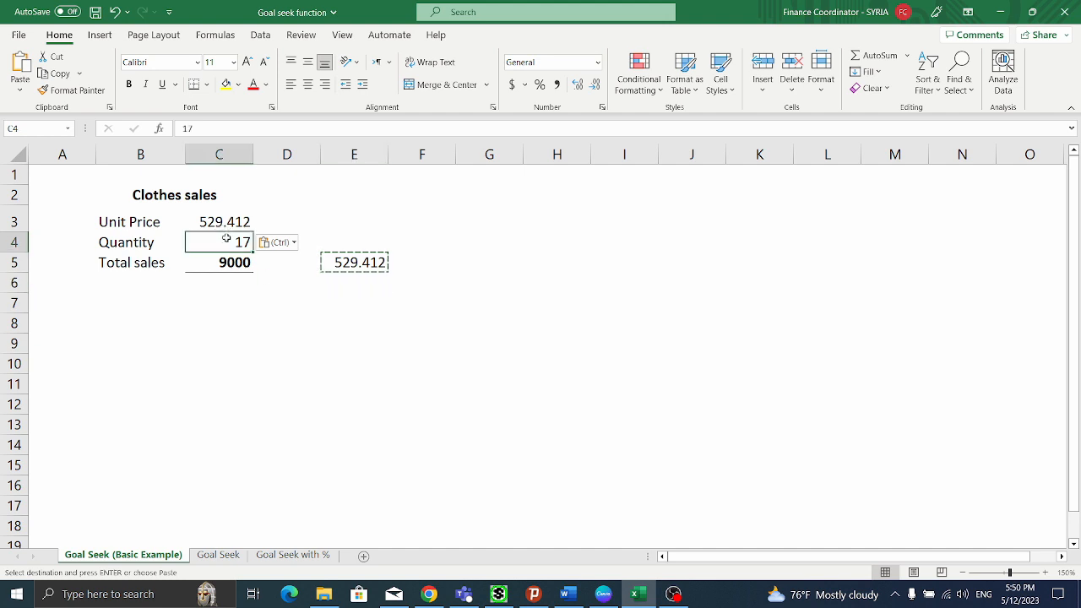
pyautogui.click(341, 269)
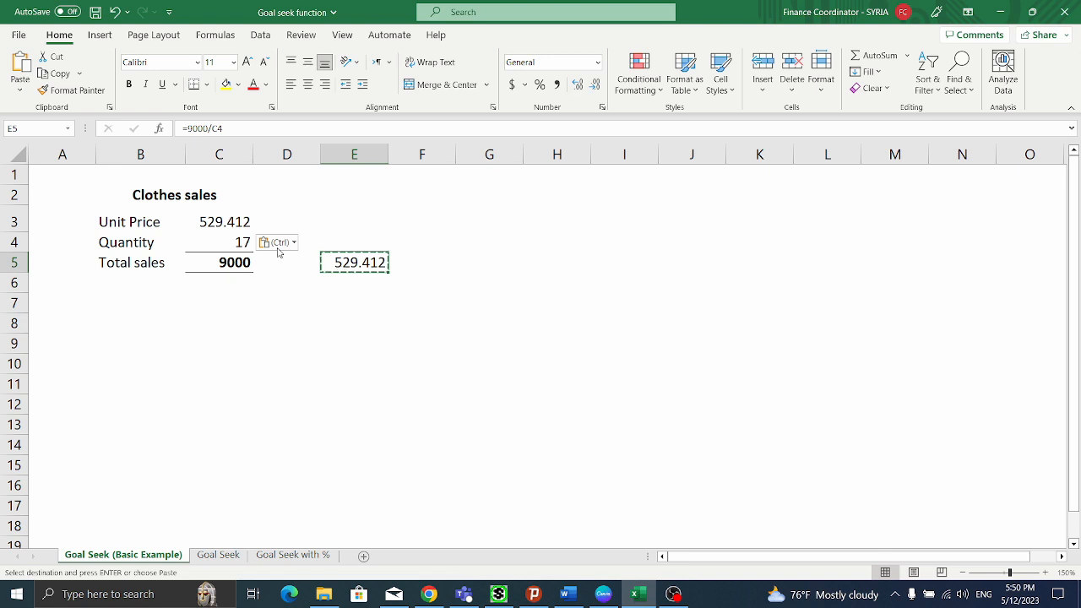
# Reset the Unit Price in C3 to 500
pyautogui.click(216, 219)
pyautogui.write('500')
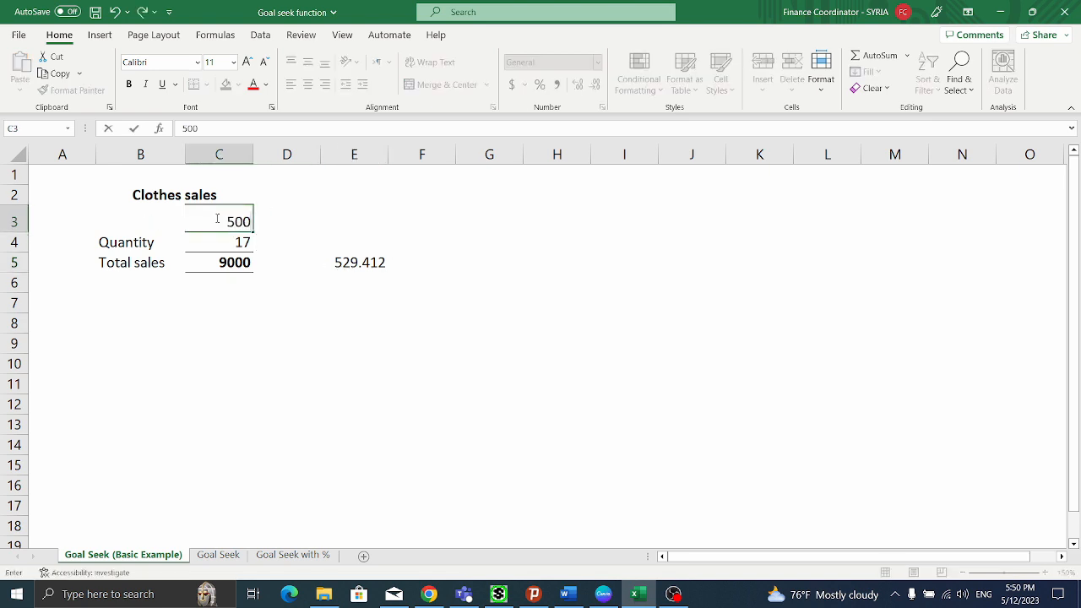
pyautogui.press('Return')
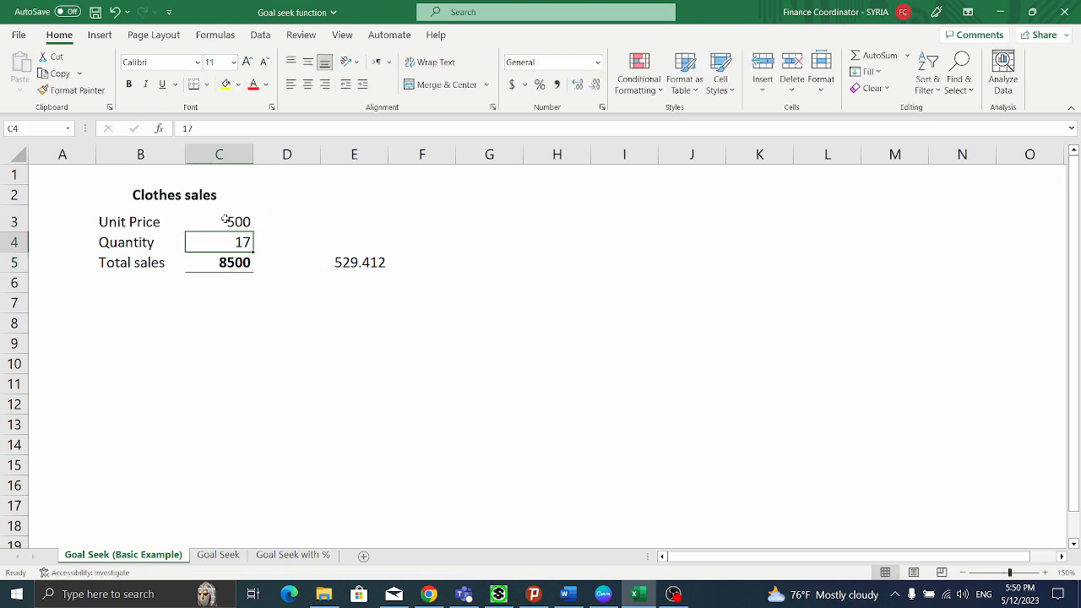
# Test unit prices of 510 and 520 in C3 to see their effect on total sales
pyautogui.click(232, 221)
pyautogui.write('510')
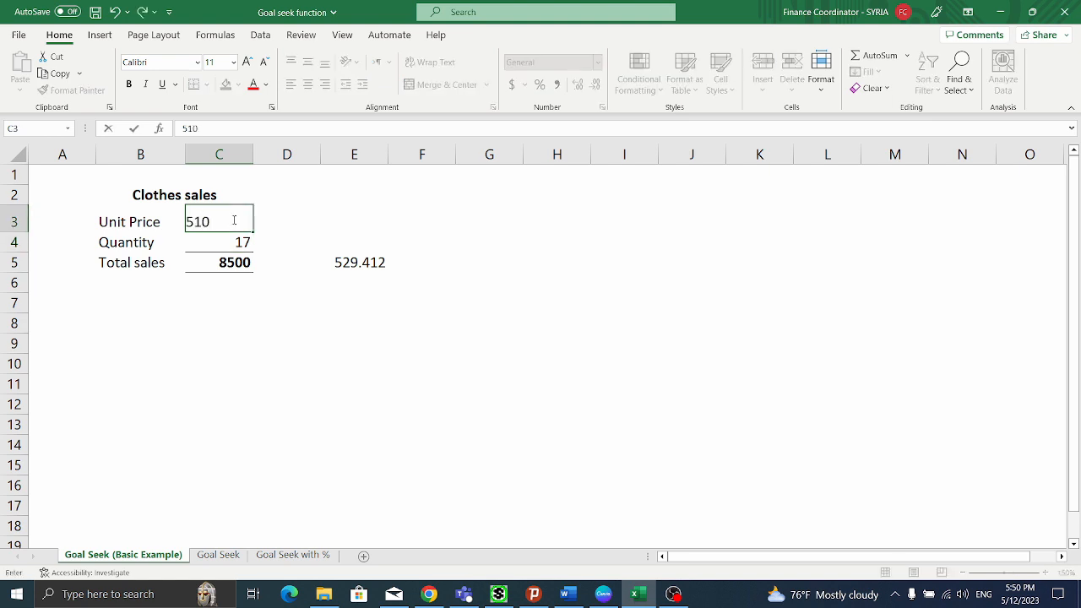
pyautogui.press('Return')
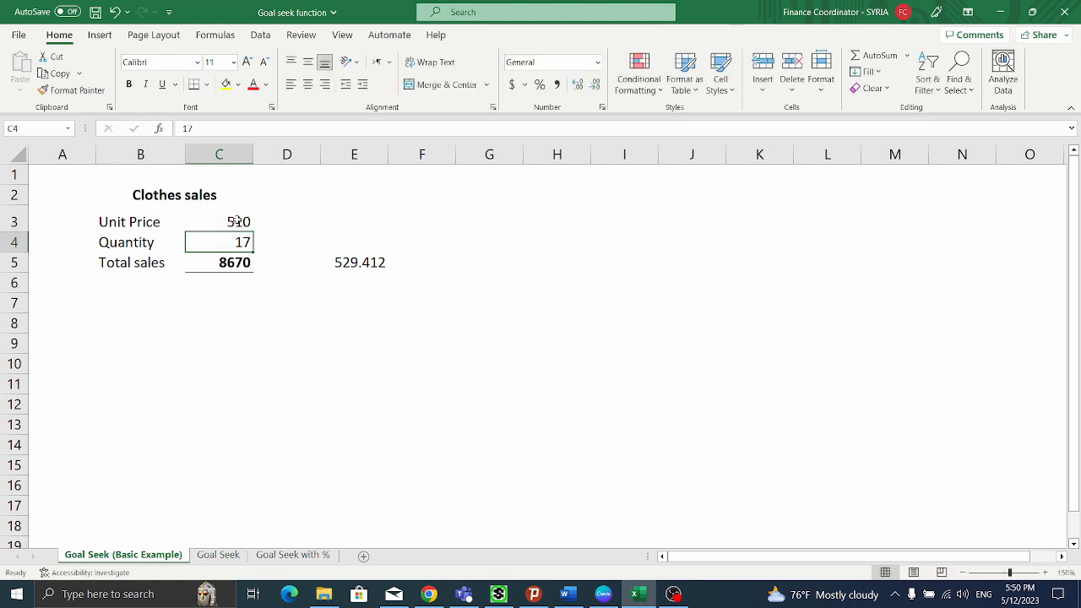
pyautogui.click(236, 221)
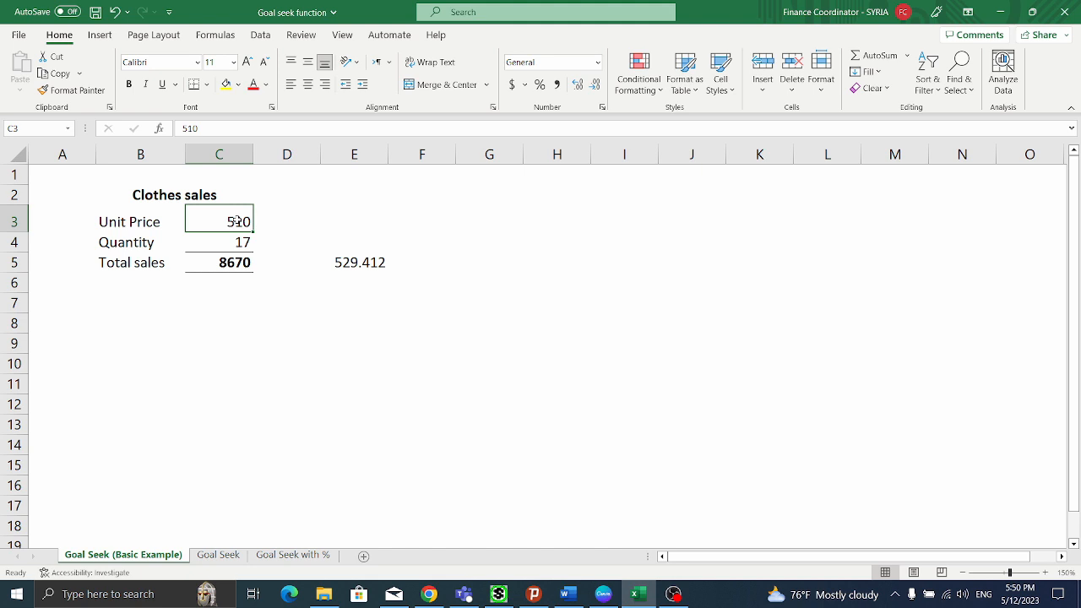
pyautogui.write('520')
pyautogui.press('Return')
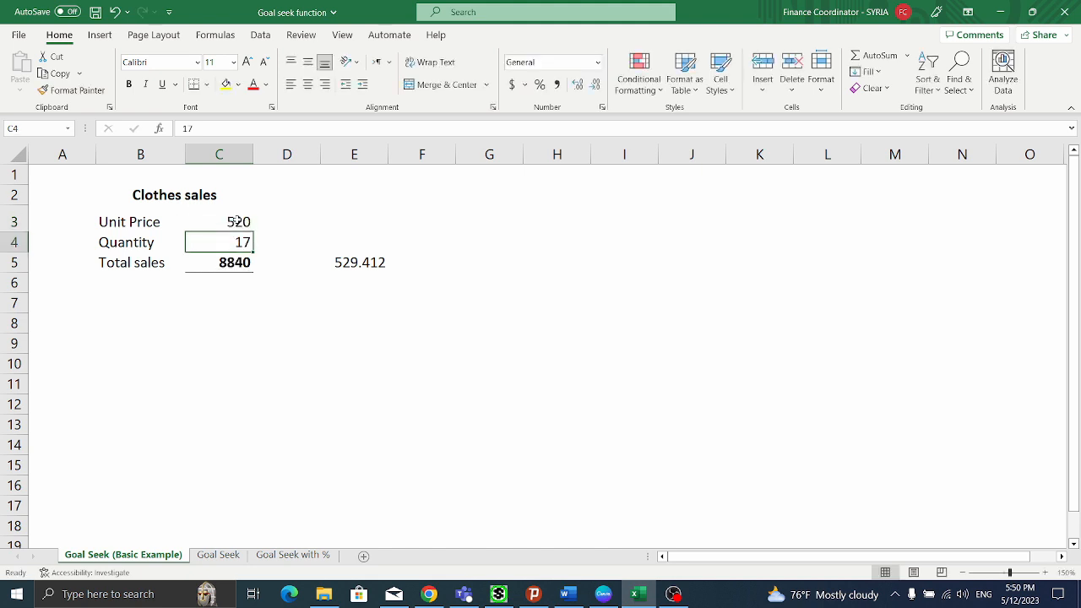
pyautogui.click(236, 220)
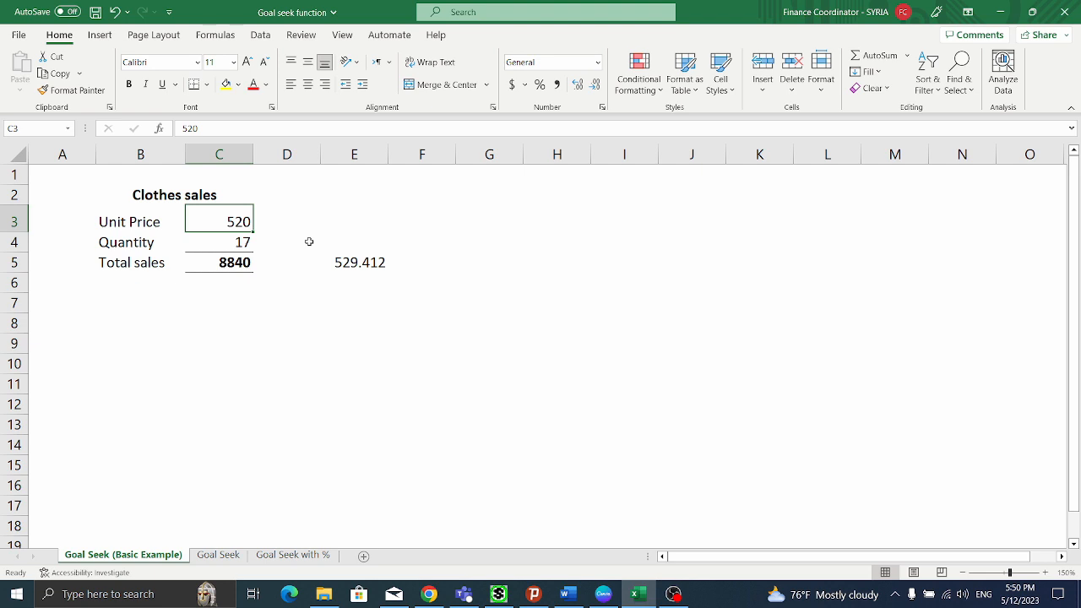
# Clear the helper formula from cell E5 and return to the Unit Price cell
pyautogui.click(350, 264)
pyautogui.press('Delete')
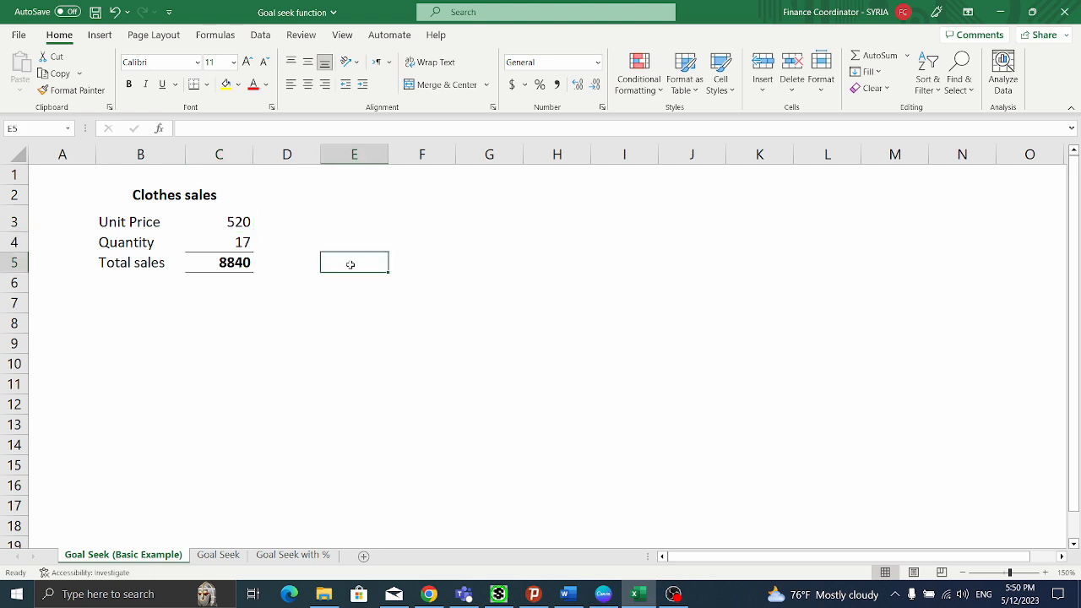
pyautogui.click(240, 226)
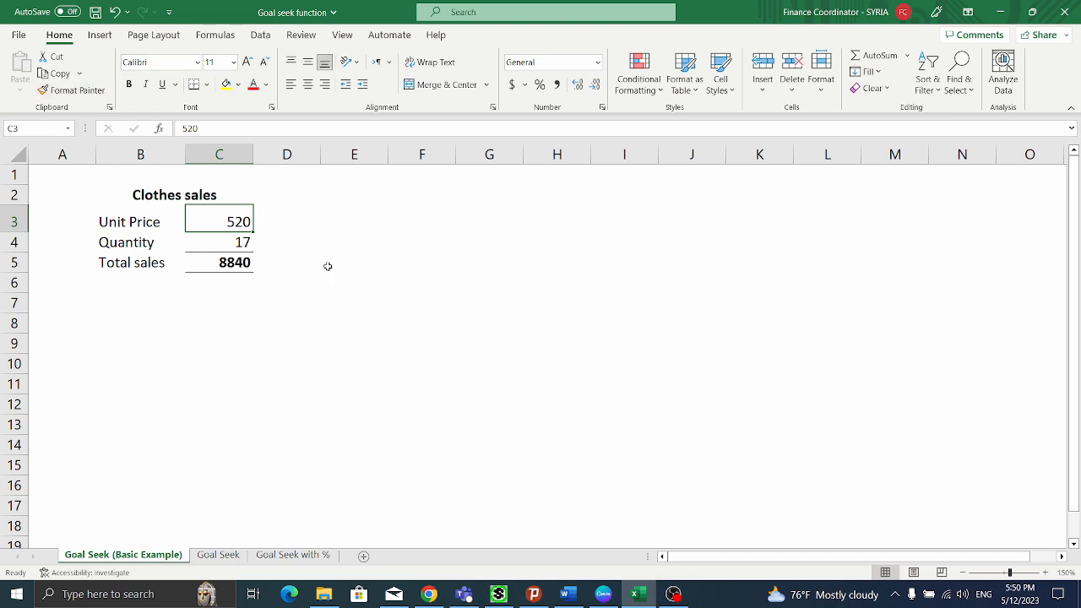
# Locate Goal Seek among the what-if analysis tools, dismissing the data import tip
pyautogui.click(260, 38)
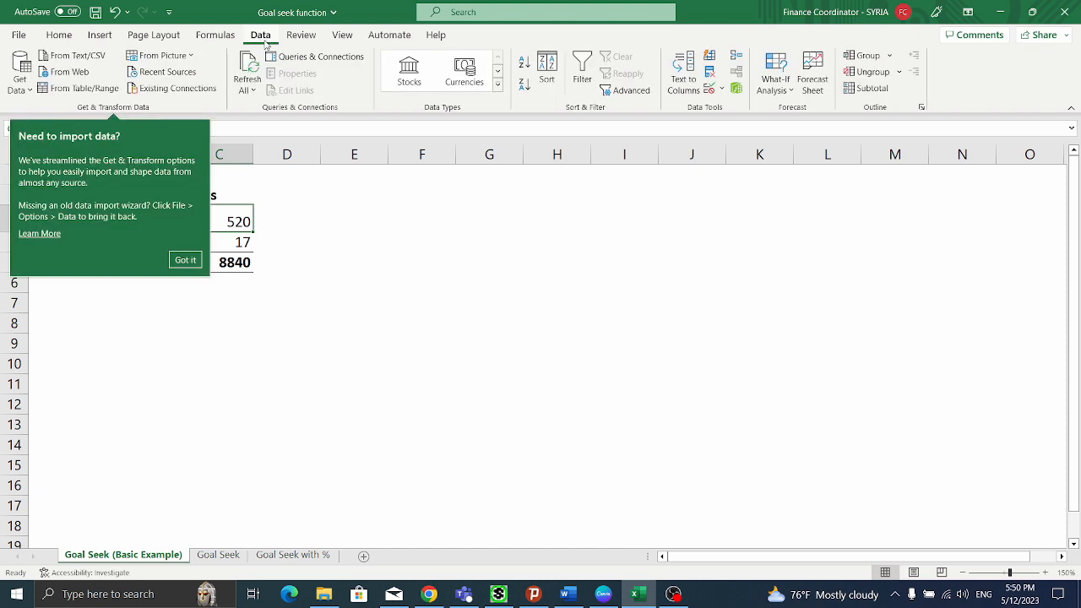
pyautogui.click(192, 264)
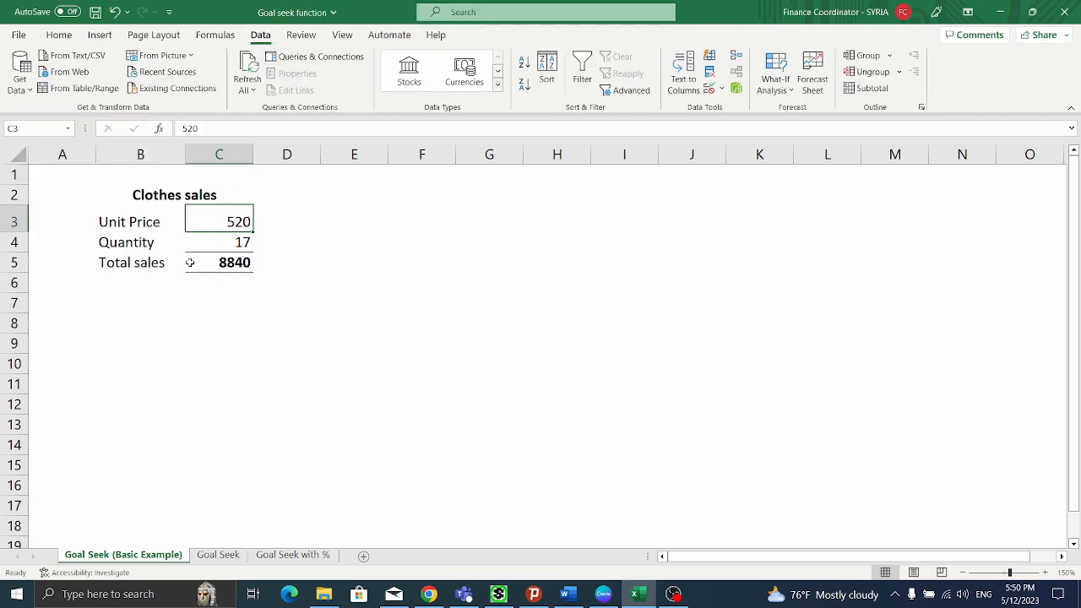
pyautogui.click(791, 90)
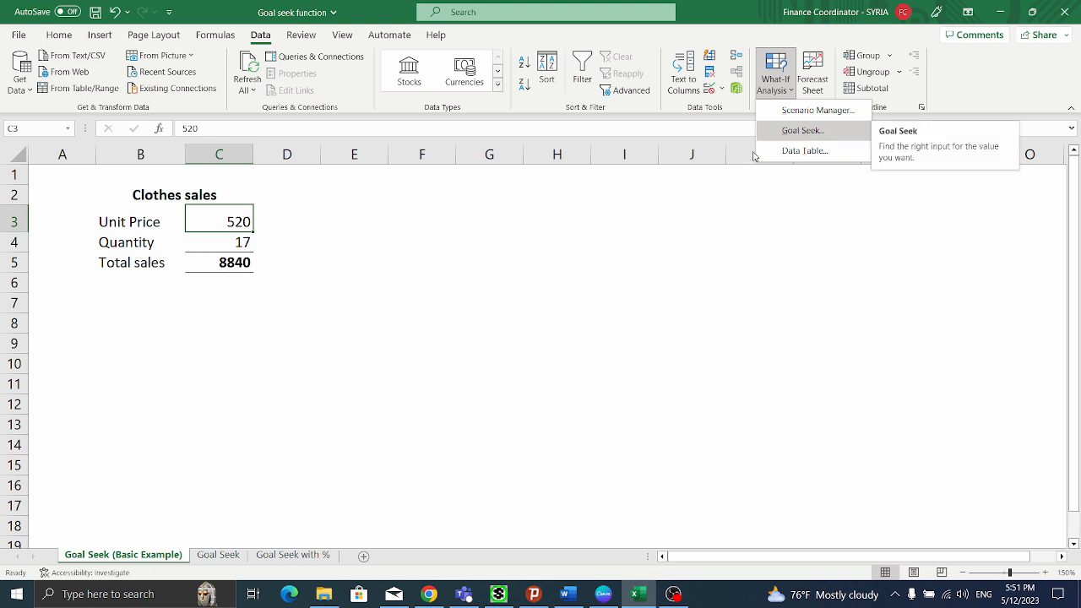
pyautogui.click(279, 292)
pyautogui.click(280, 292)
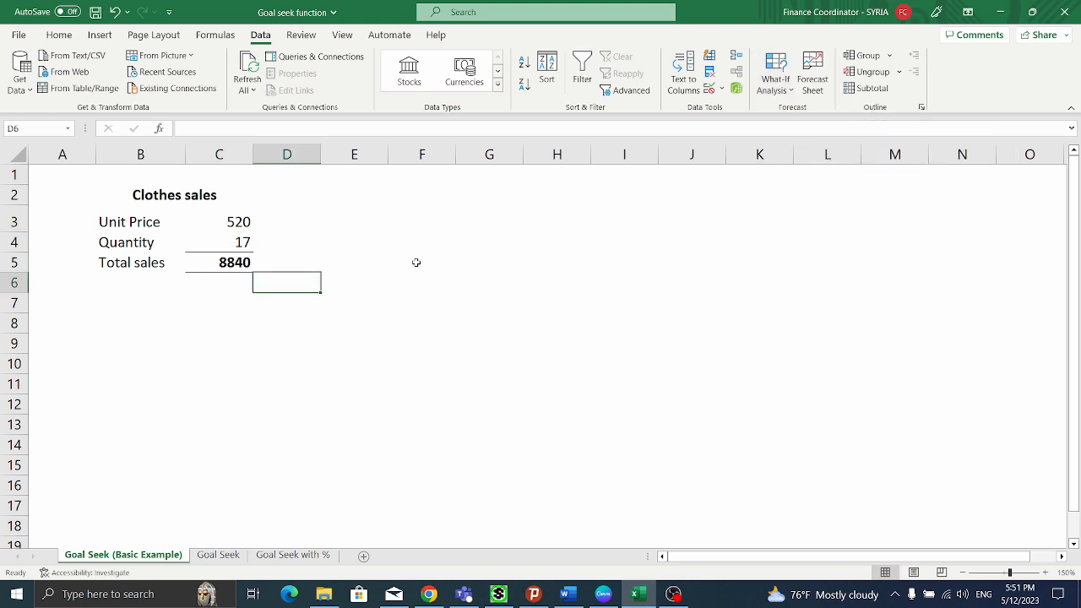
# Run Goal Seek to bring Total sales in C5 to 9000 by changing the Unit Price in C3, and keep the solution
pyautogui.click(217, 267)
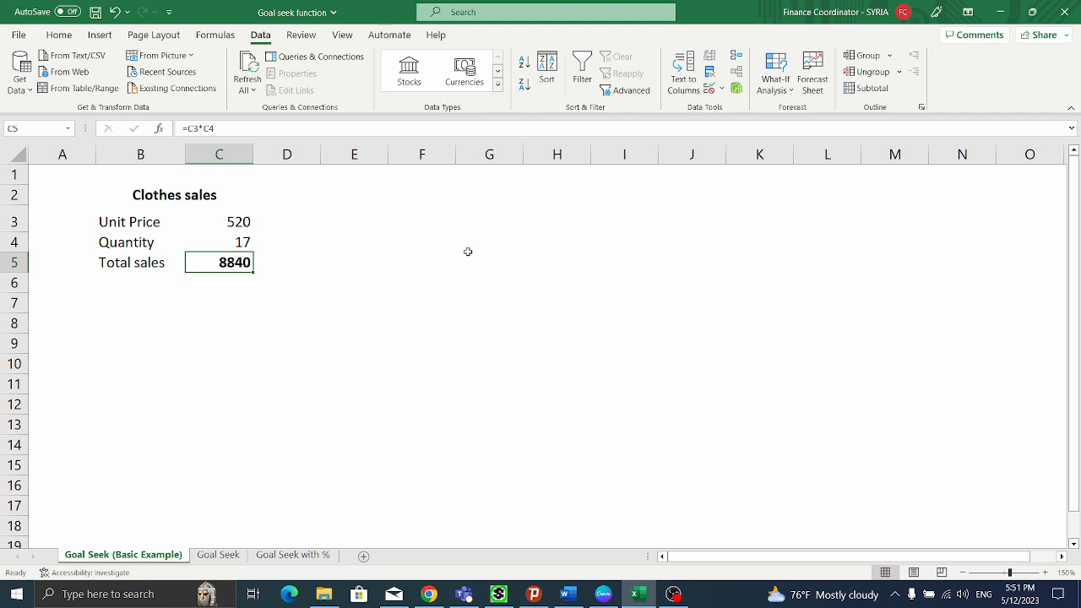
pyautogui.click(789, 88)
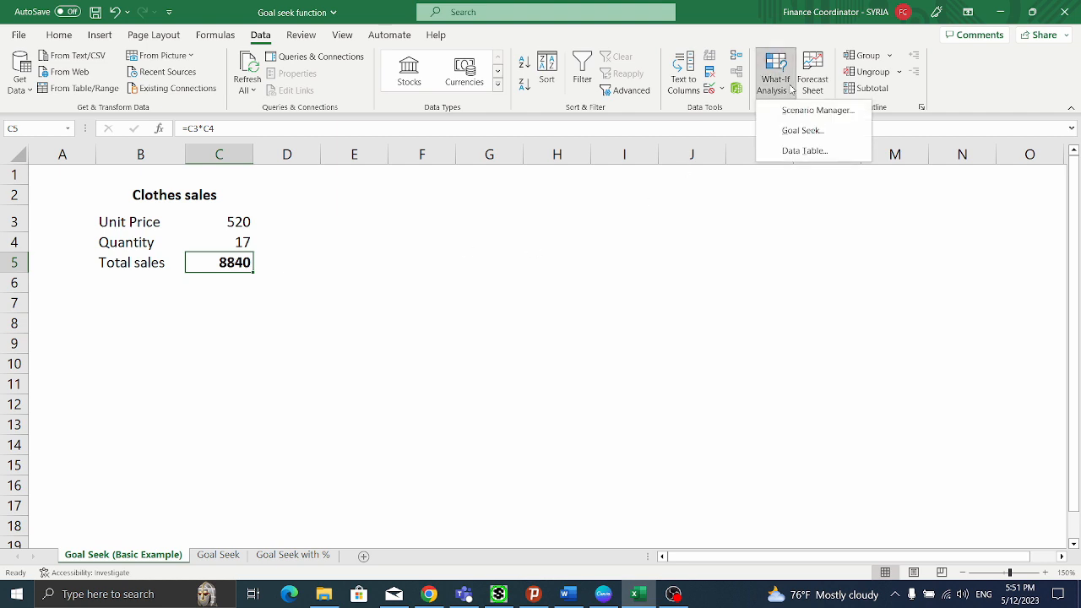
pyautogui.click(799, 130)
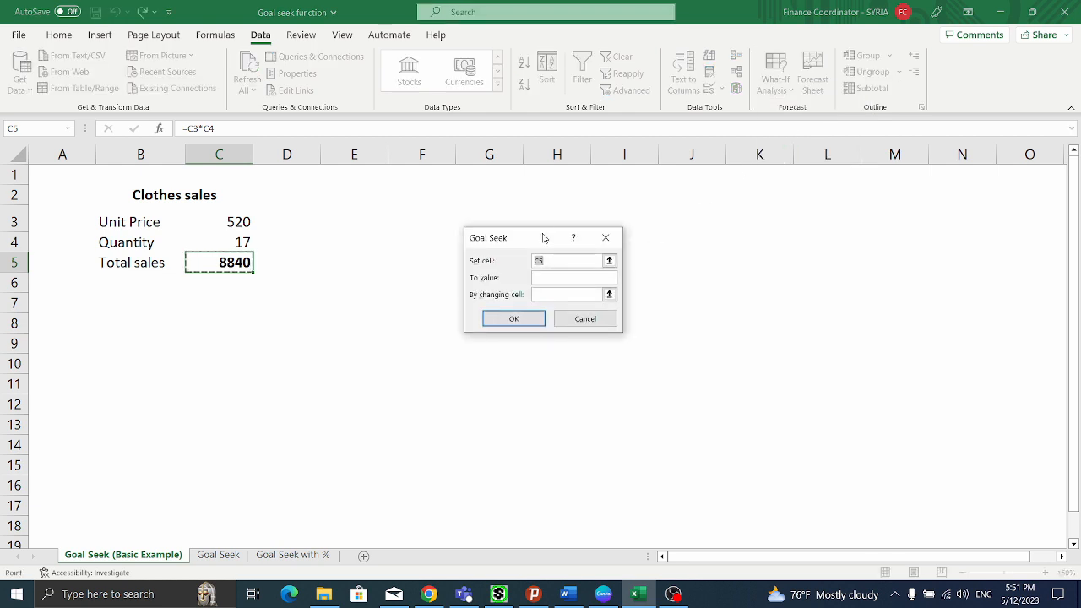
pyautogui.moveTo(544, 238); pyautogui.dragTo(480, 210)
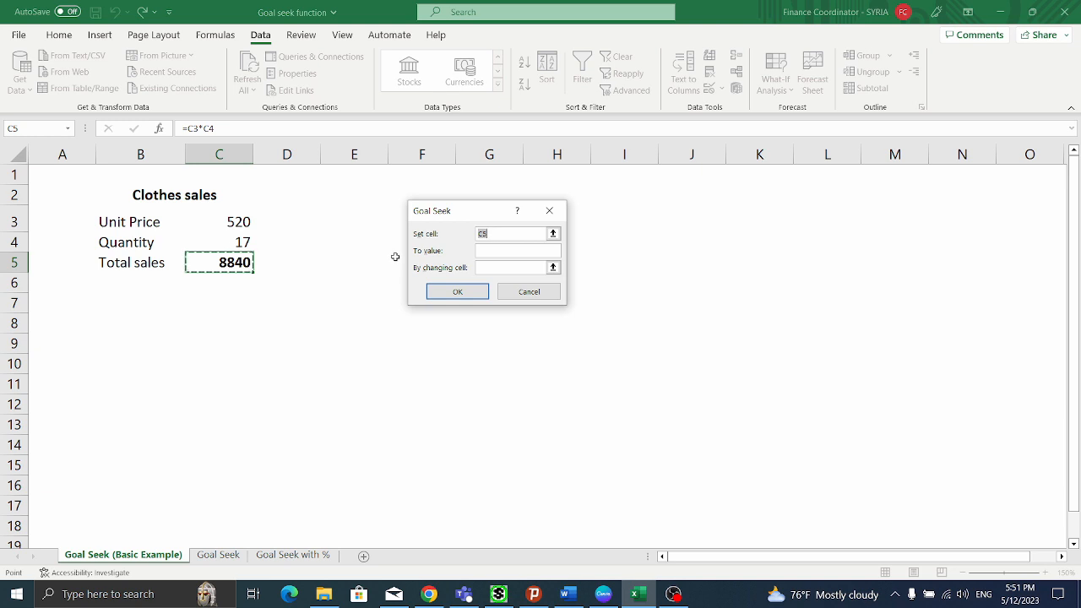
pyautogui.click(501, 251)
pyautogui.write('9000')
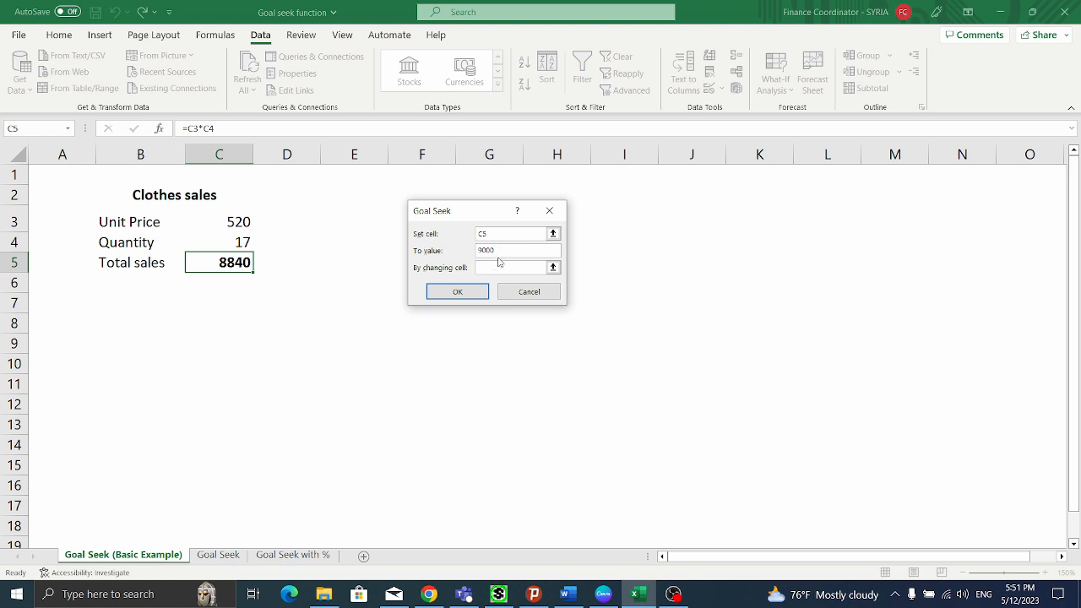
pyautogui.click(494, 267)
pyautogui.click(219, 222)
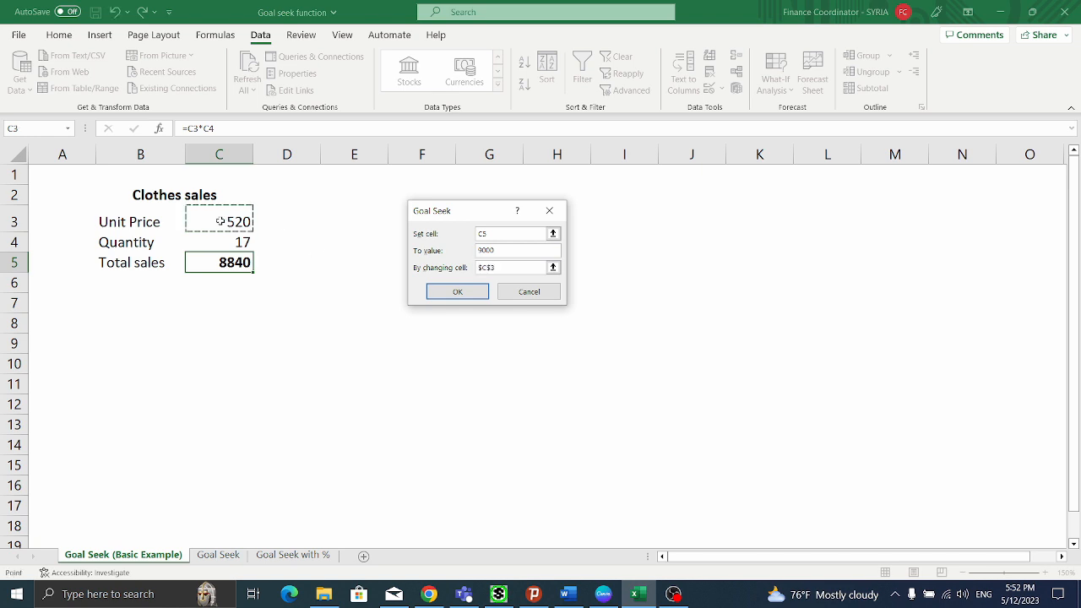
pyautogui.click(457, 291)
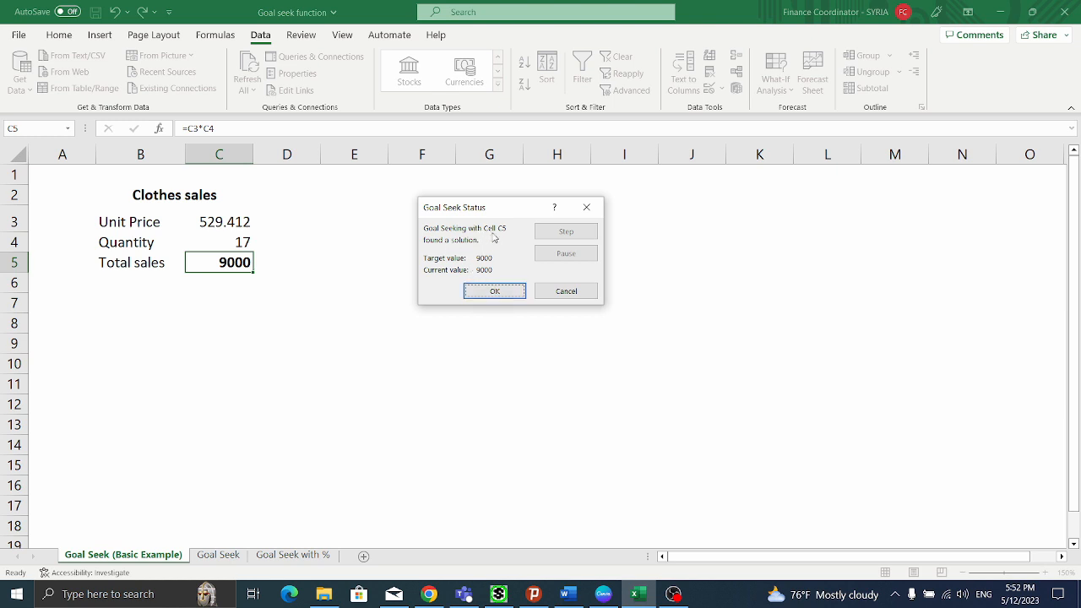
pyautogui.click(486, 292)
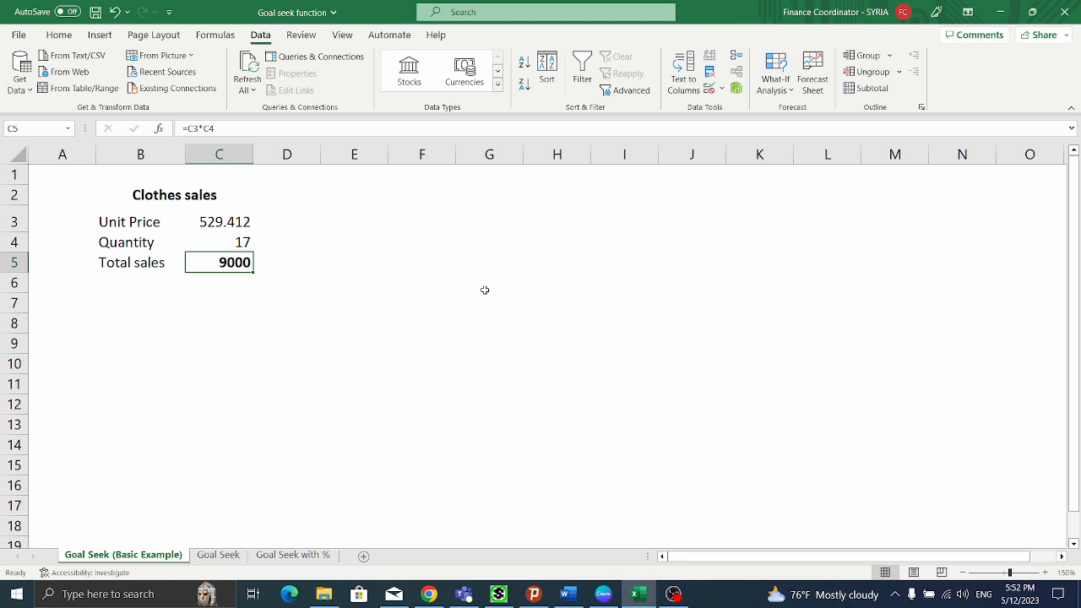
# Check the solved Unit Price in C3, and open the Goal Seek sheet containing the 2023 OPEX budget
pyautogui.click(238, 226)
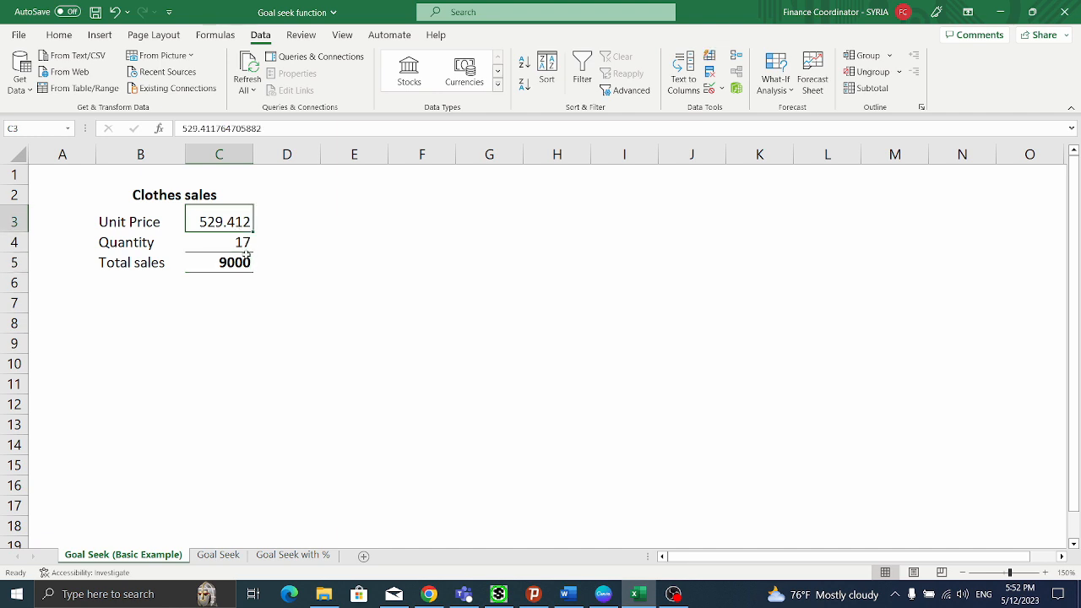
pyautogui.click(271, 246)
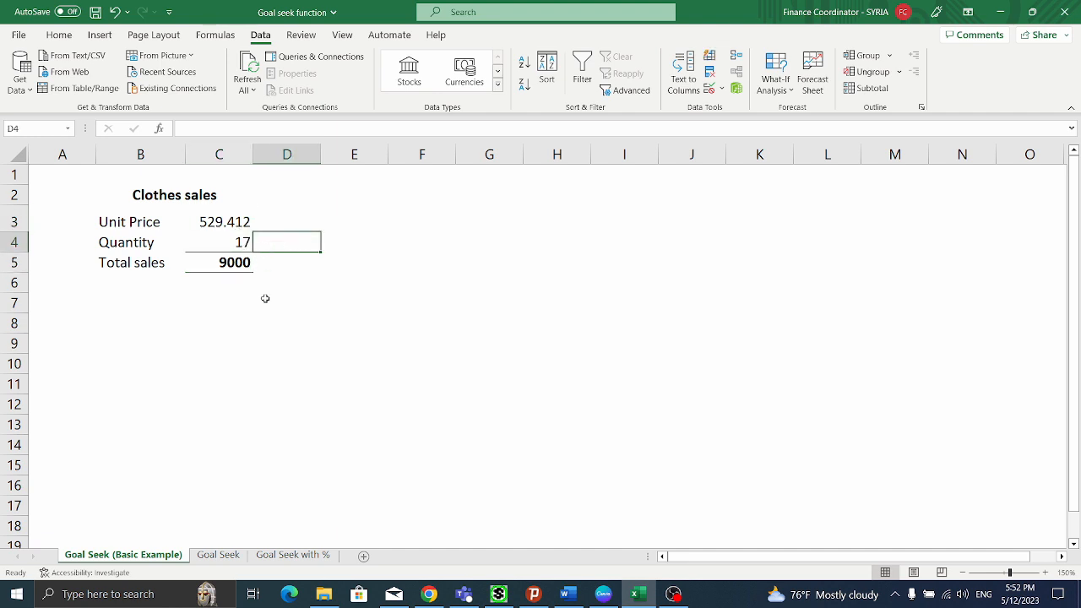
pyautogui.click(216, 556)
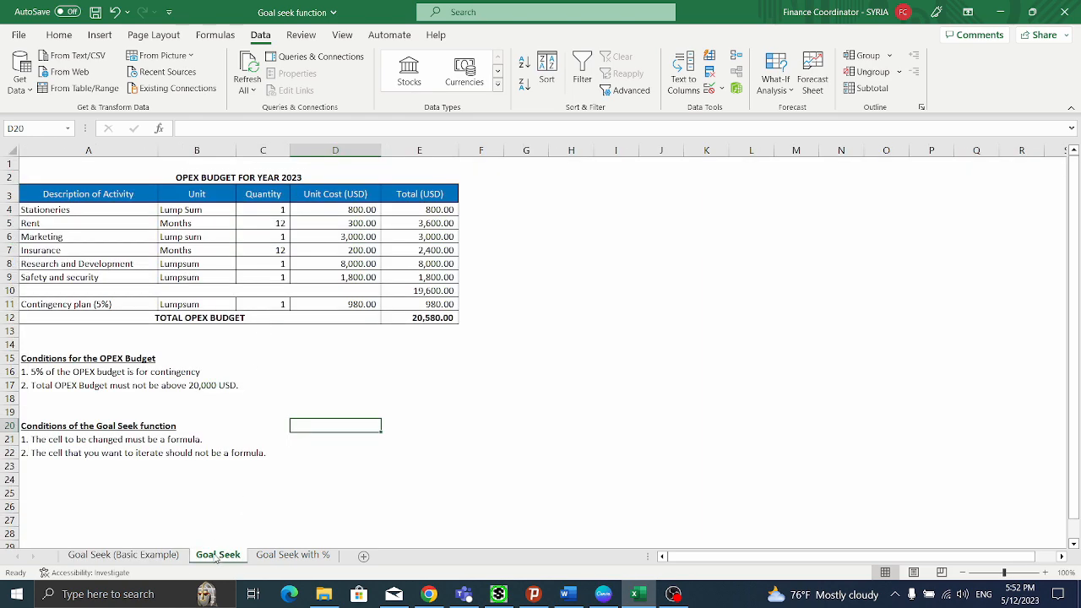
# Review the two OPEX budget conditions in A16 and A17 alongside the Contingency plan (5%) row
pyautogui.click(372, 409)
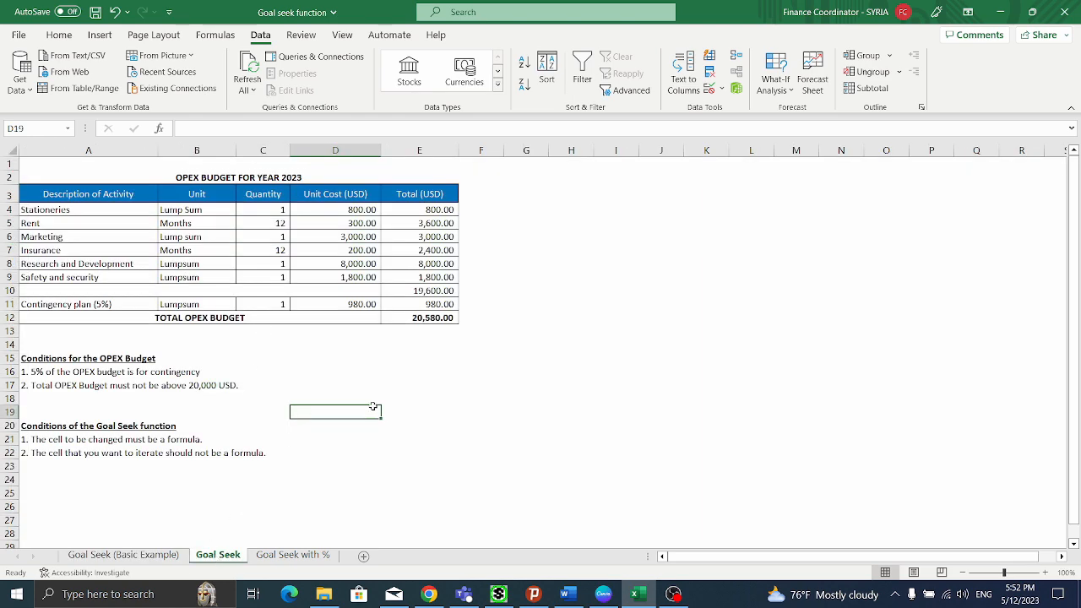
pyautogui.click(1045, 572)
pyautogui.click(1045, 573)
pyautogui.click(1045, 573)
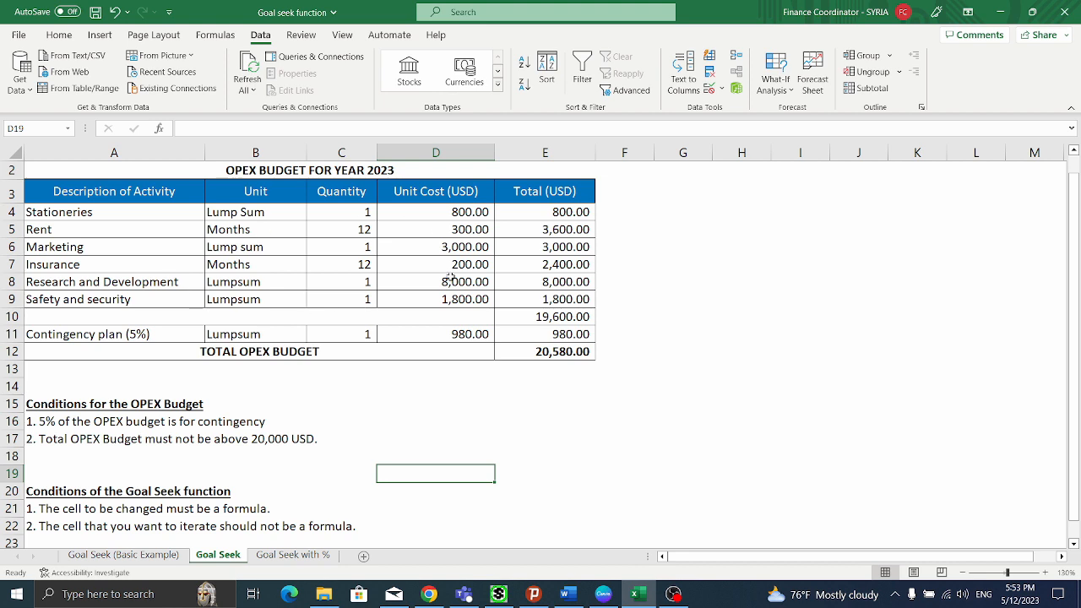
pyautogui.click(82, 425)
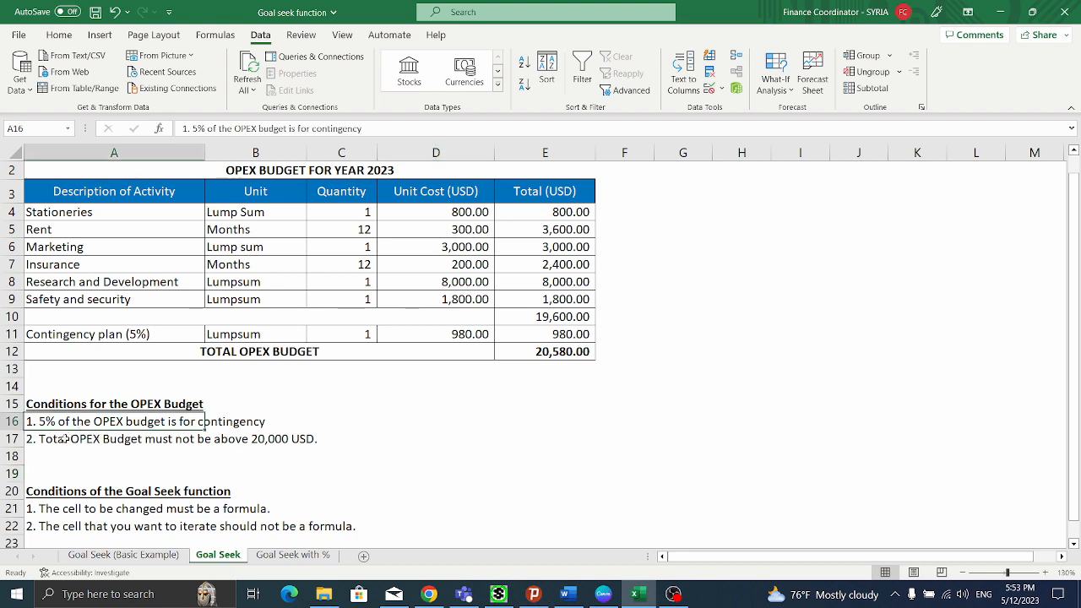
pyautogui.click(65, 438)
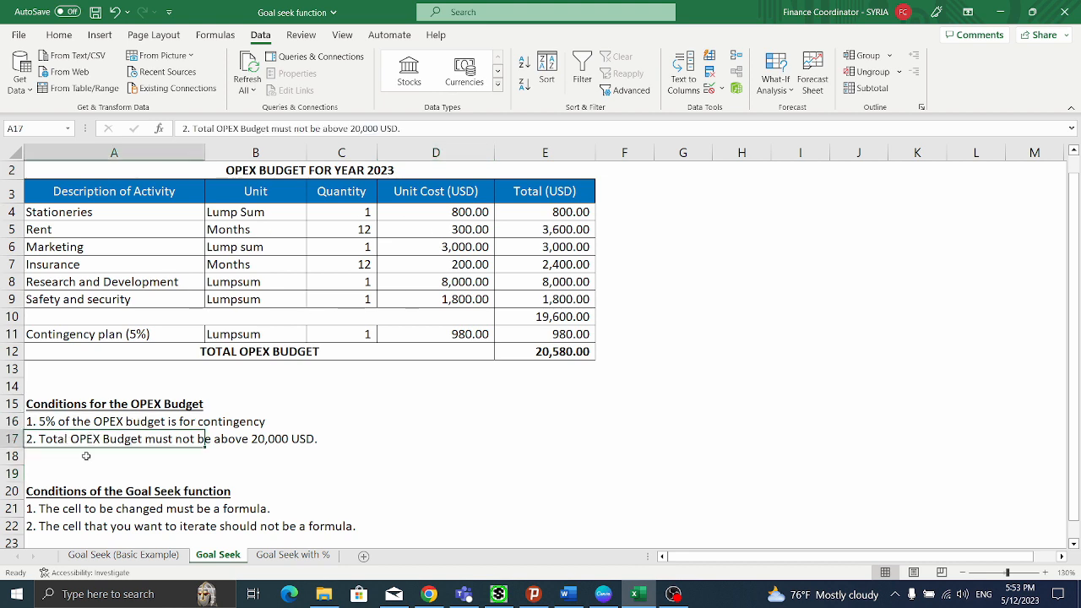
pyautogui.click(54, 421)
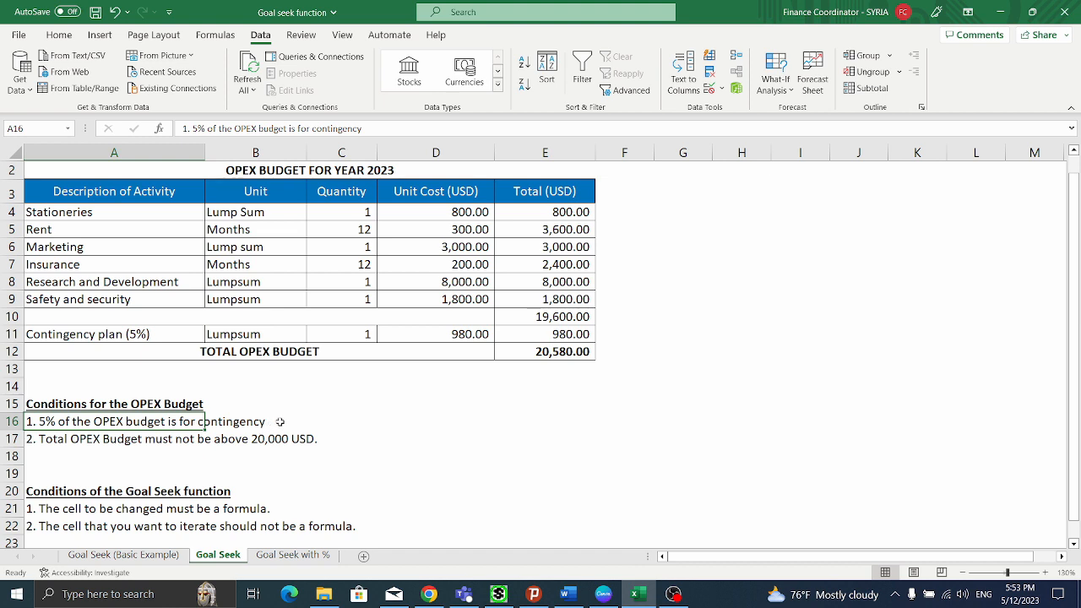
pyautogui.click(151, 336)
pyautogui.click(99, 439)
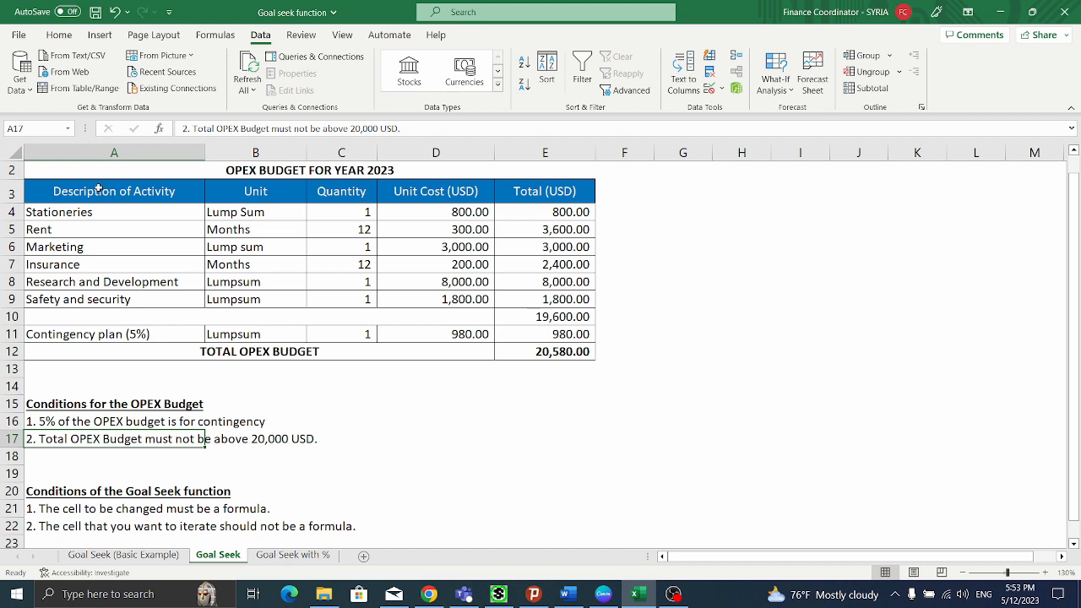
# Review the budget table's Unit, Quantity, Unit Cost and Total headings, and reread the two conditions below the table
pyautogui.click(262, 190)
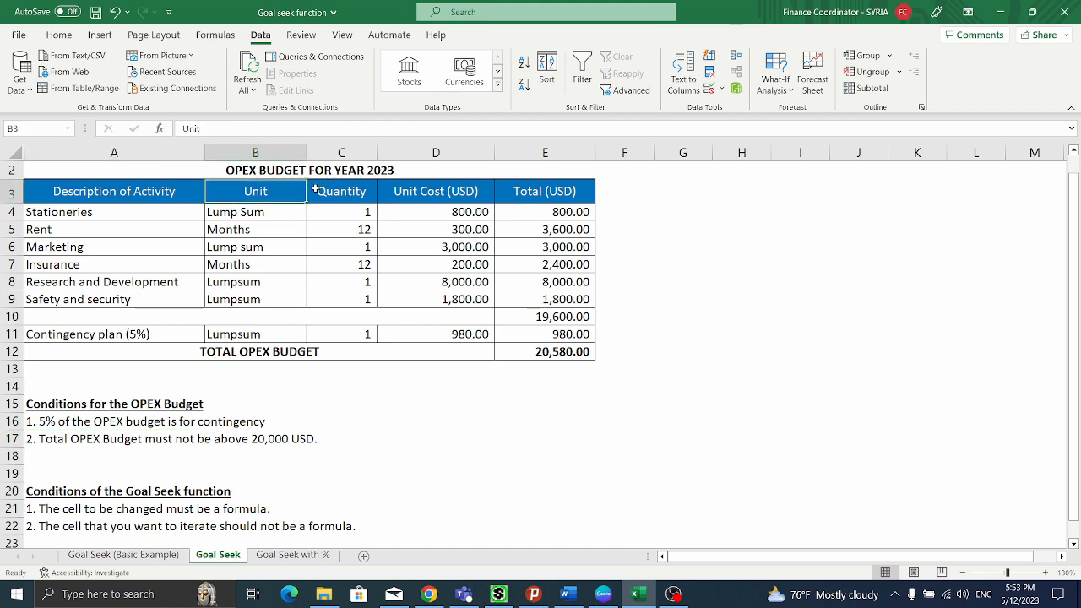
pyautogui.click(316, 190)
pyautogui.click(434, 189)
pyautogui.click(549, 191)
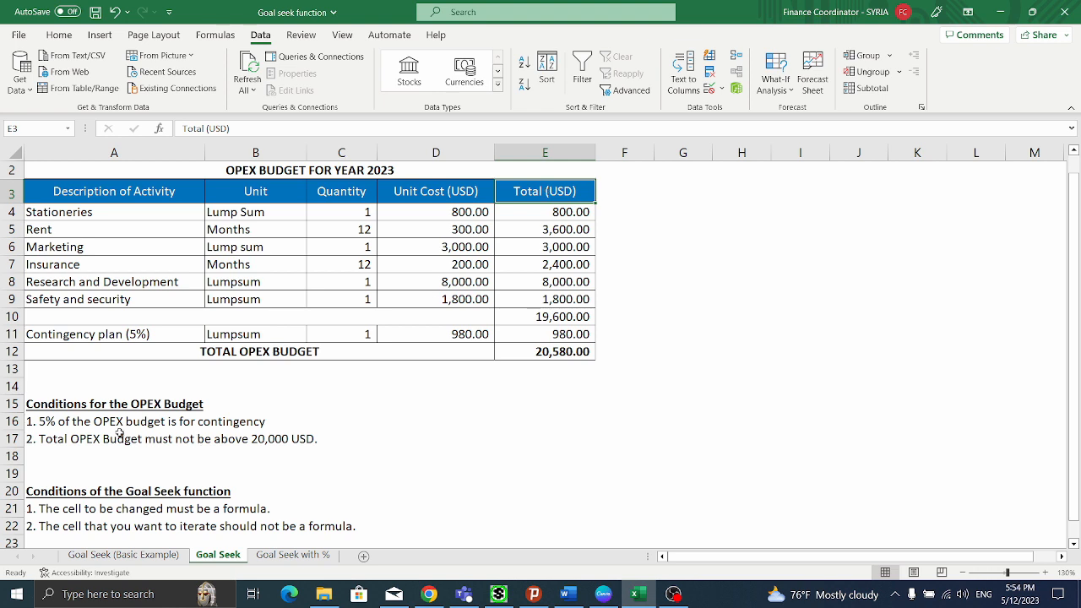
pyautogui.click(123, 434)
pyautogui.click(98, 421)
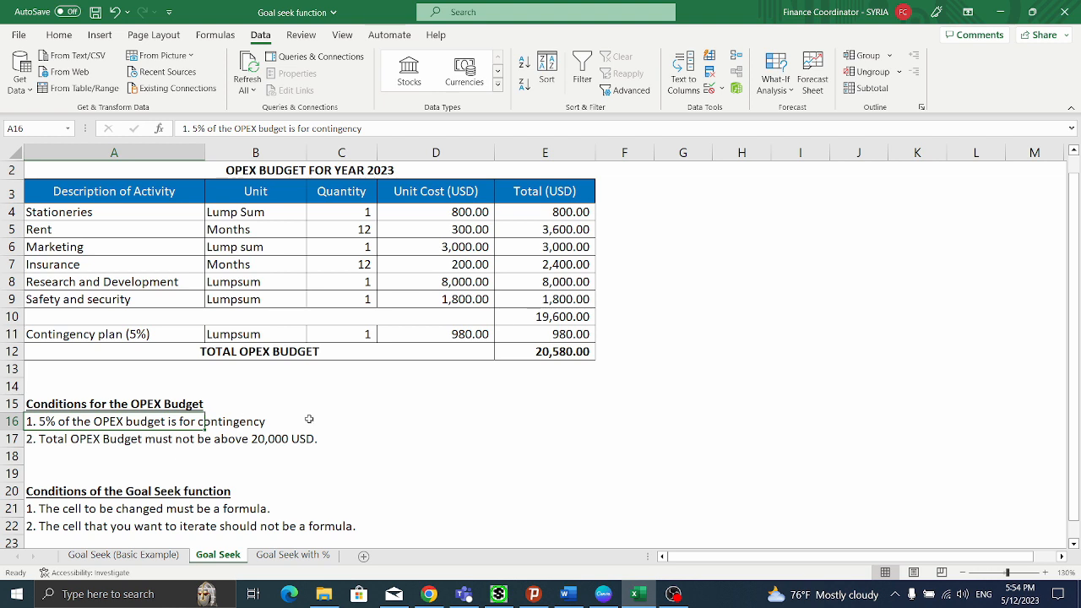
pyautogui.click(158, 440)
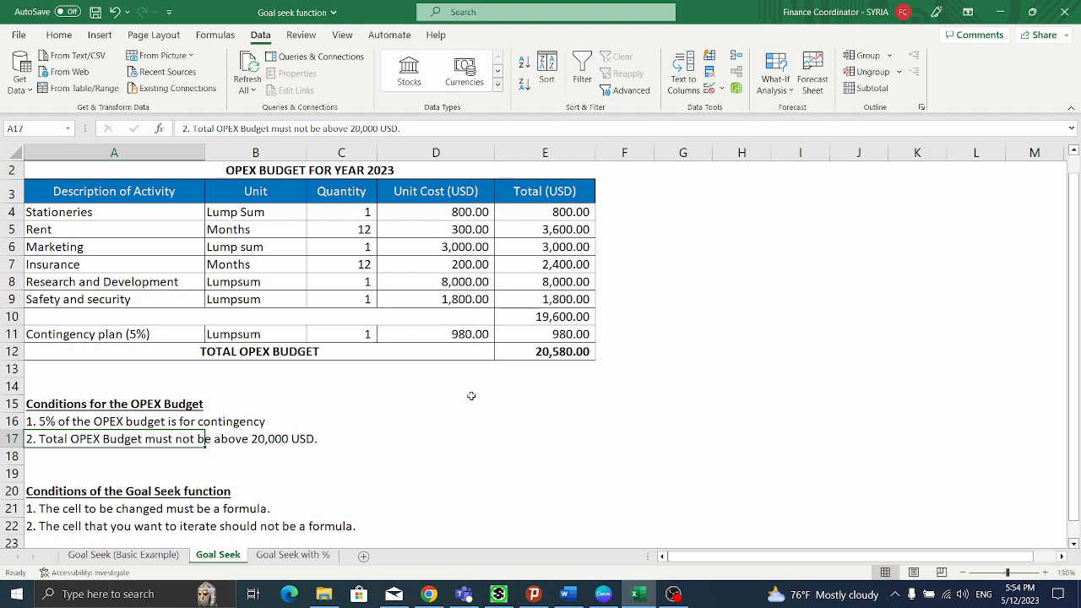
# Inspect the formulas behind the subtotal in E10, the contingency in E11 and the total OPEX budget in E12
pyautogui.click(546, 336)
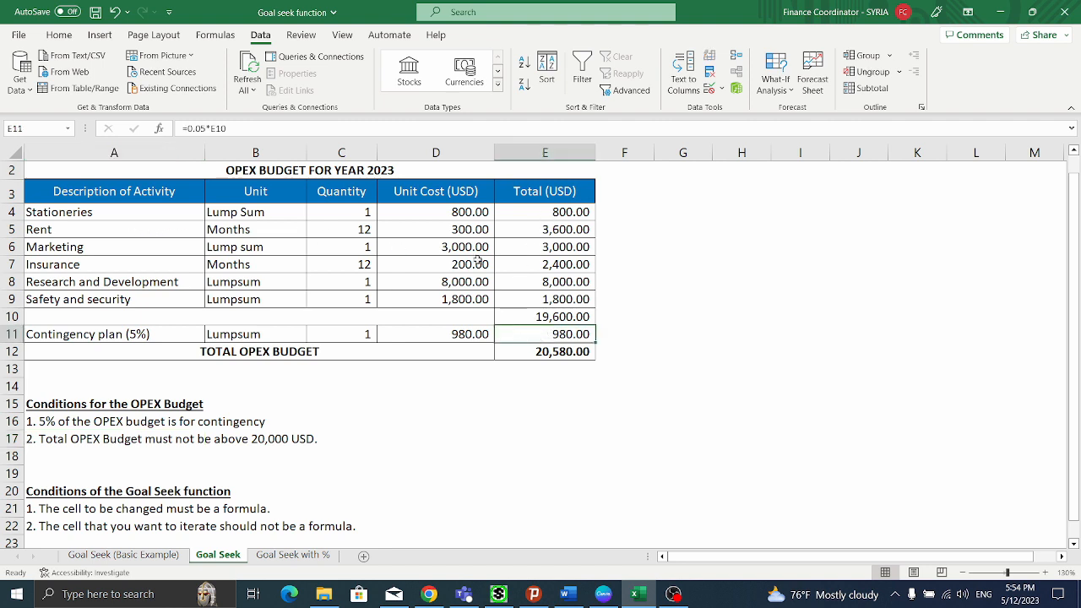
pyautogui.click(542, 313)
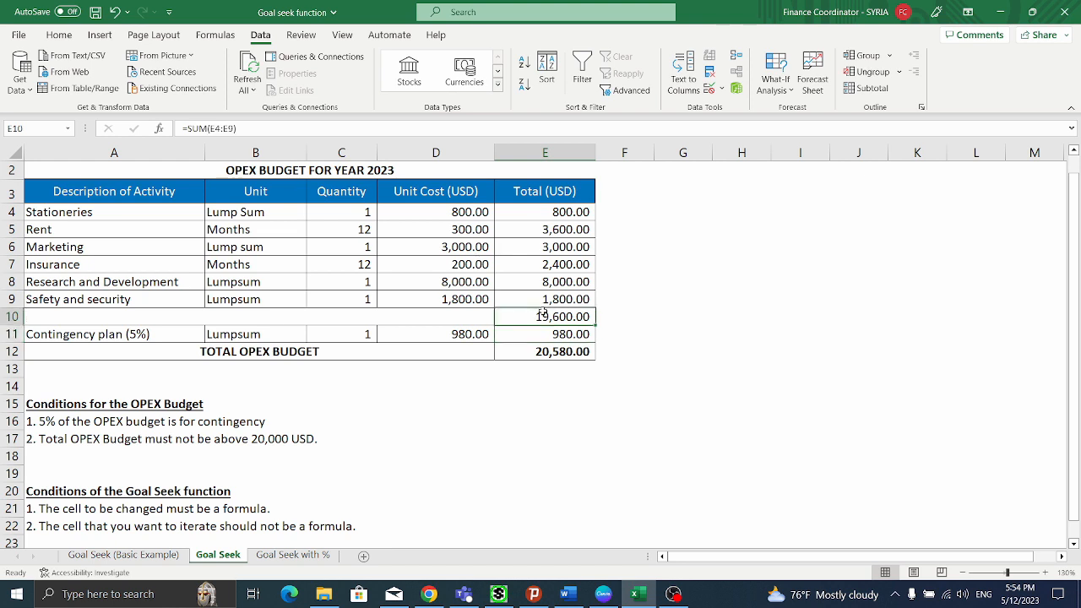
pyautogui.doubleClick(536, 316)
pyautogui.press('Return')
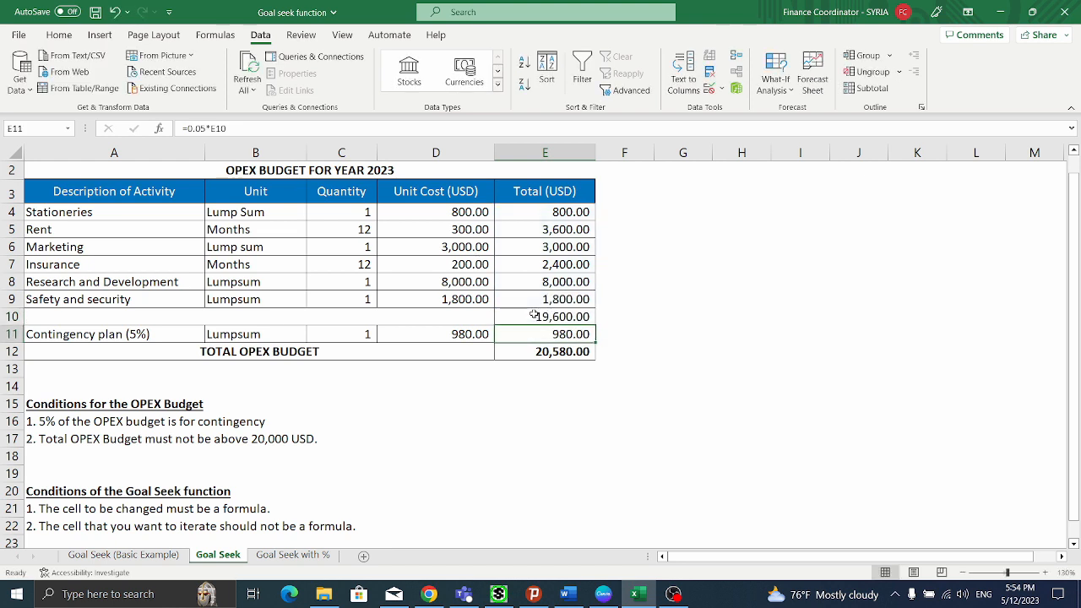
pyautogui.doubleClick(565, 334)
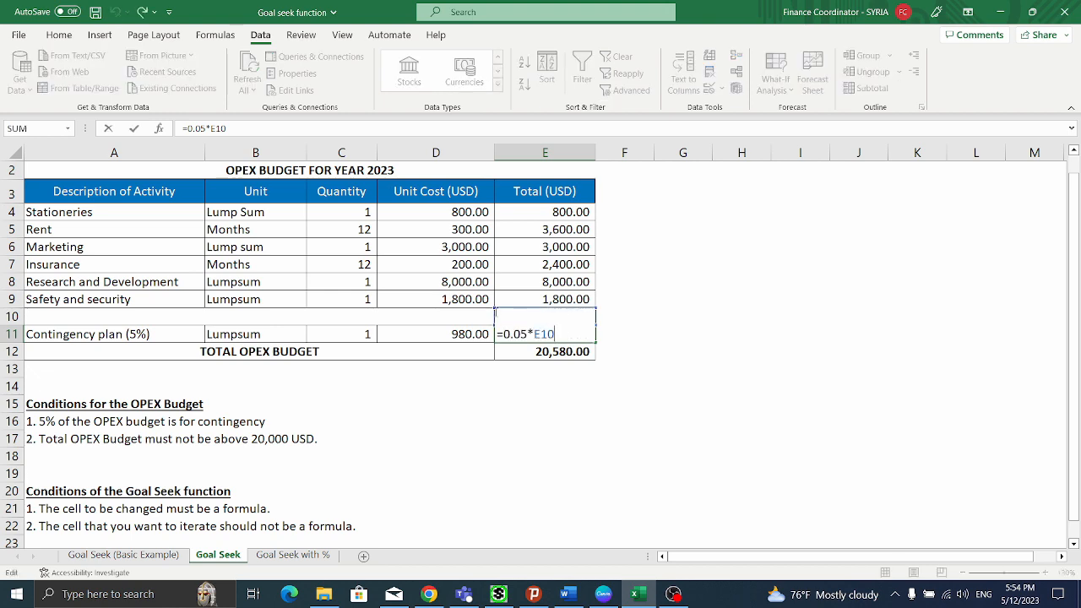
pyautogui.press('Return')
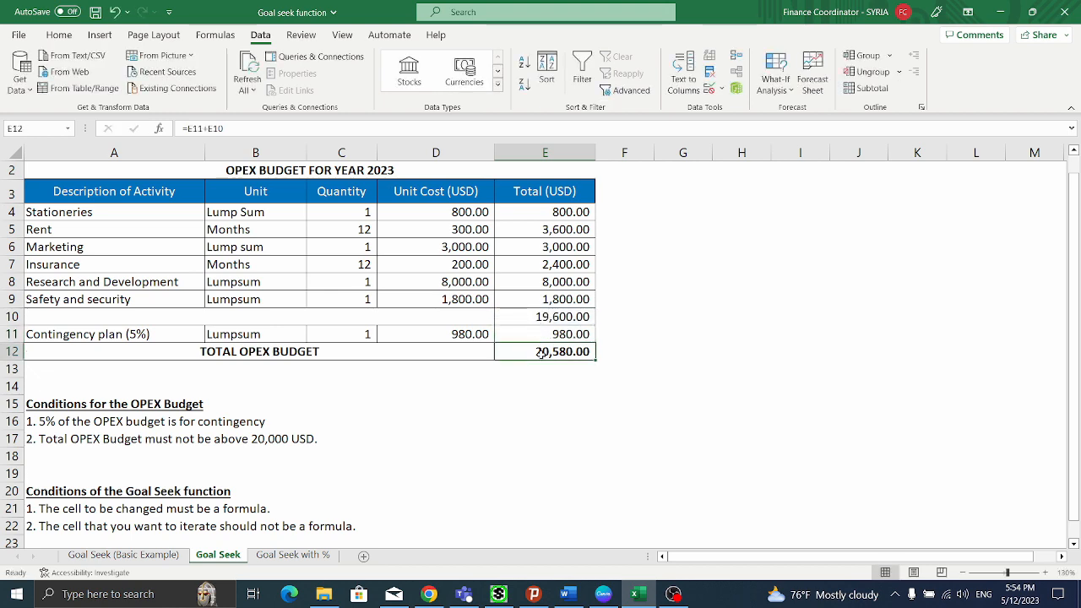
pyautogui.doubleClick(540, 352)
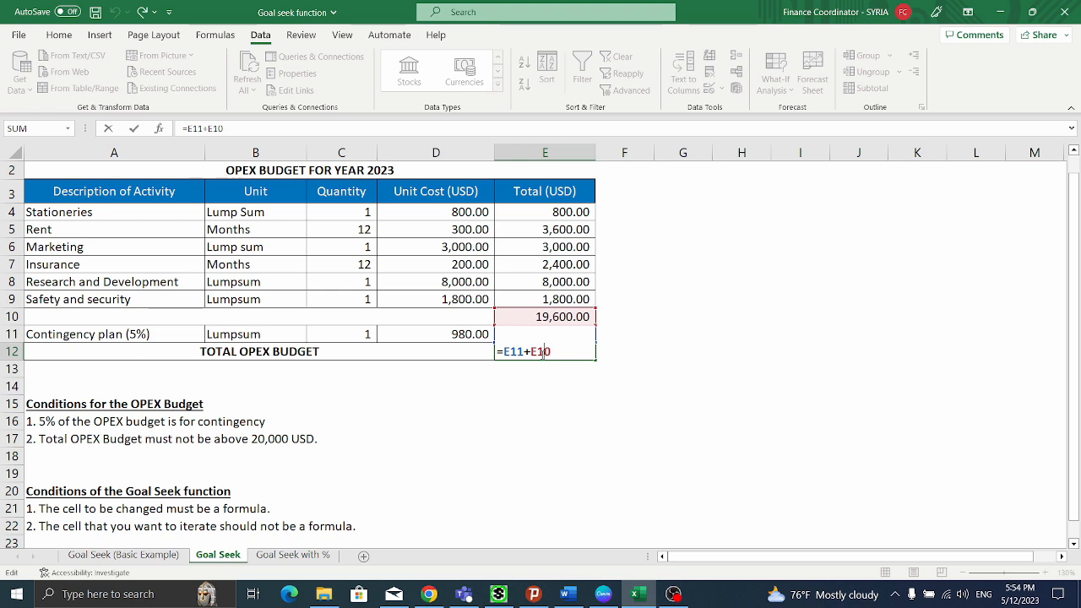
pyautogui.press('Return')
pyautogui.click(563, 353)
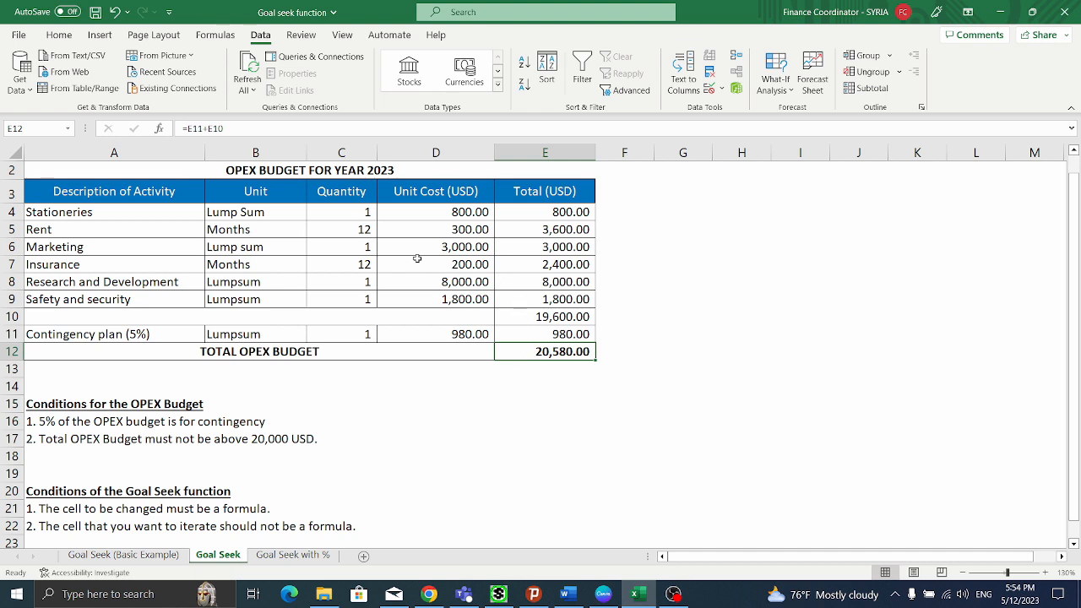
# Examine the Stationeries total formula in E4 and the unit costs in D4 to D7
pyautogui.click(558, 211)
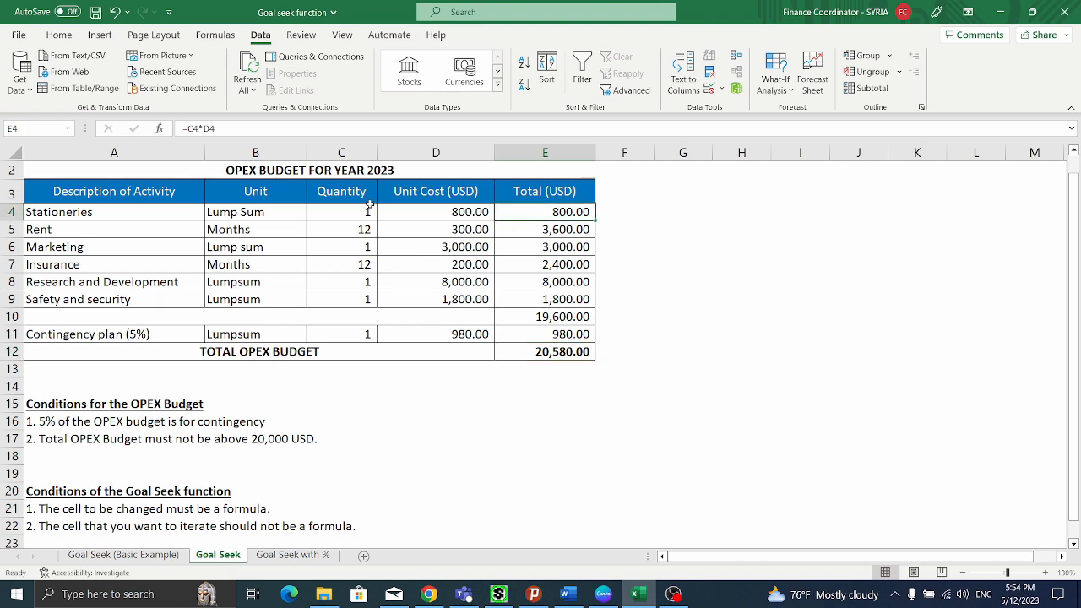
pyautogui.click(473, 218)
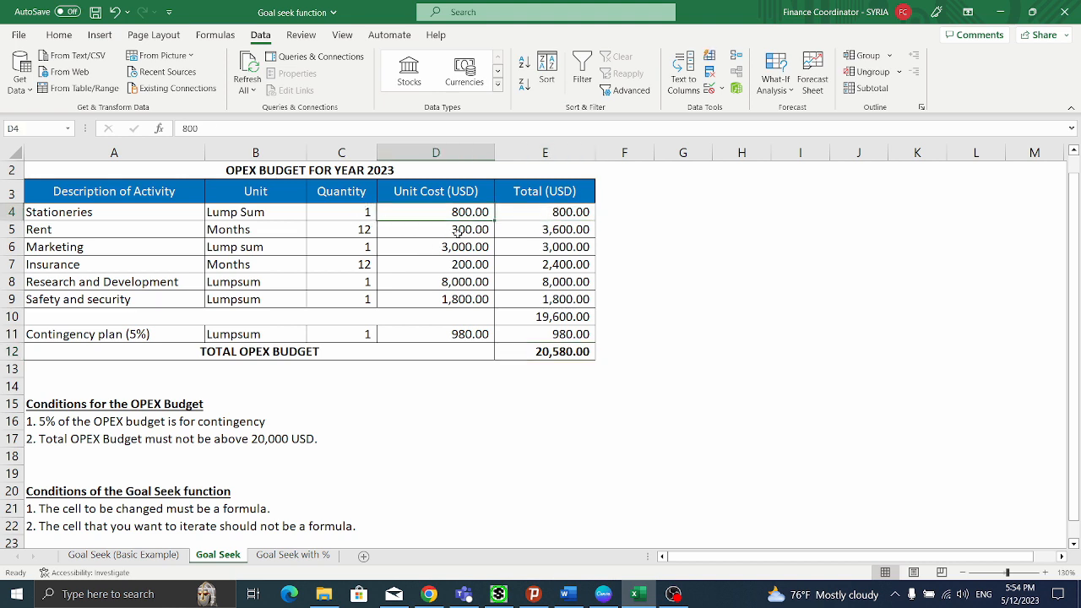
pyautogui.click(457, 233)
pyautogui.click(456, 247)
pyautogui.click(456, 265)
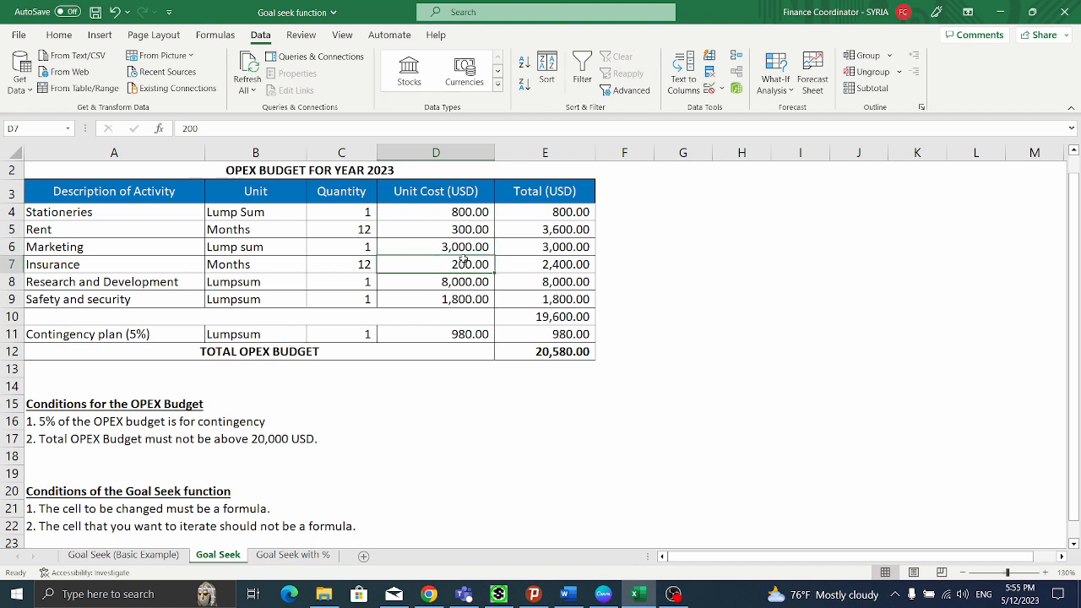
pyautogui.click(456, 247)
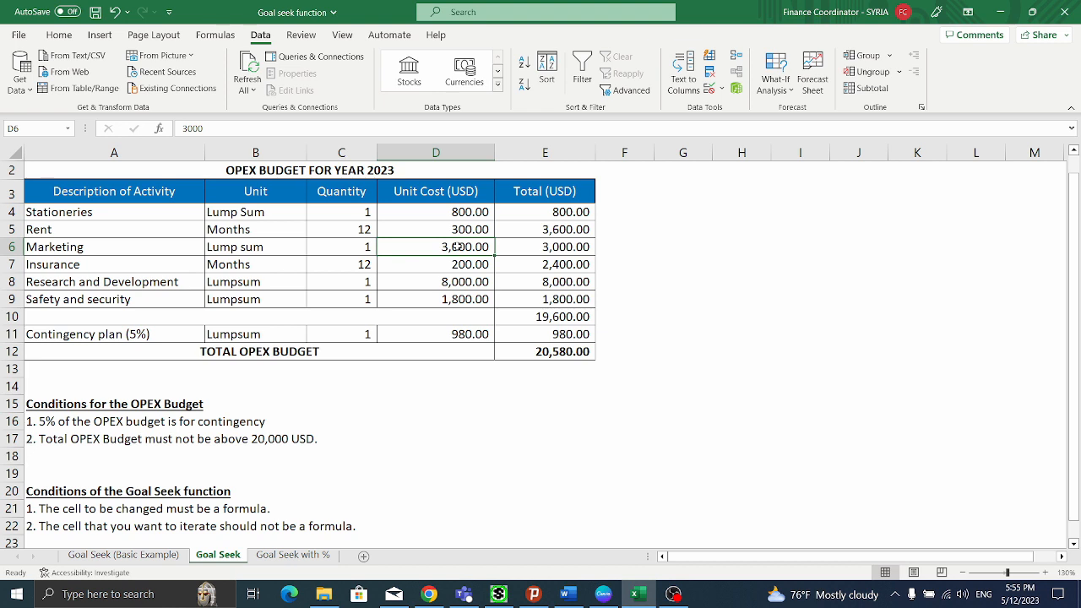
pyautogui.click(465, 264)
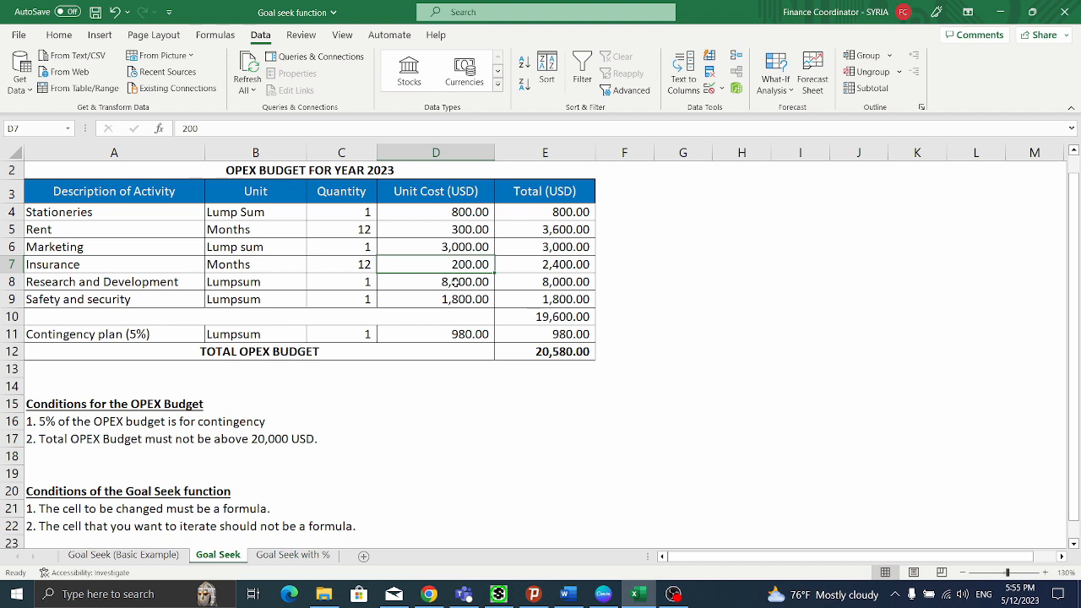
# Try a Research and Development unit cost of 7500 in D8 and check the total OPEX budget in E12
pyautogui.click(454, 284)
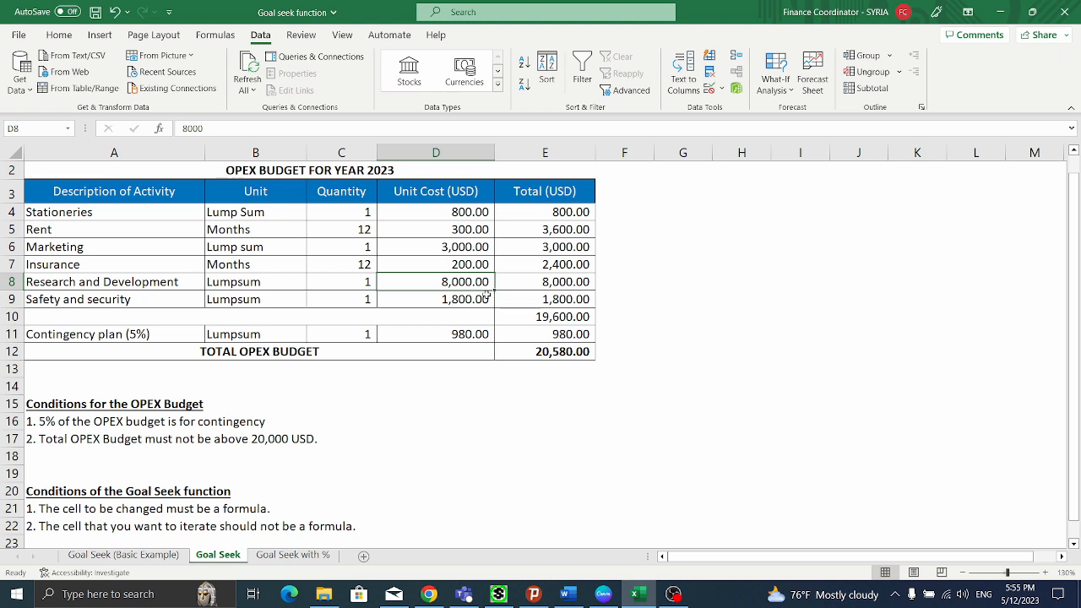
pyautogui.write('7500')
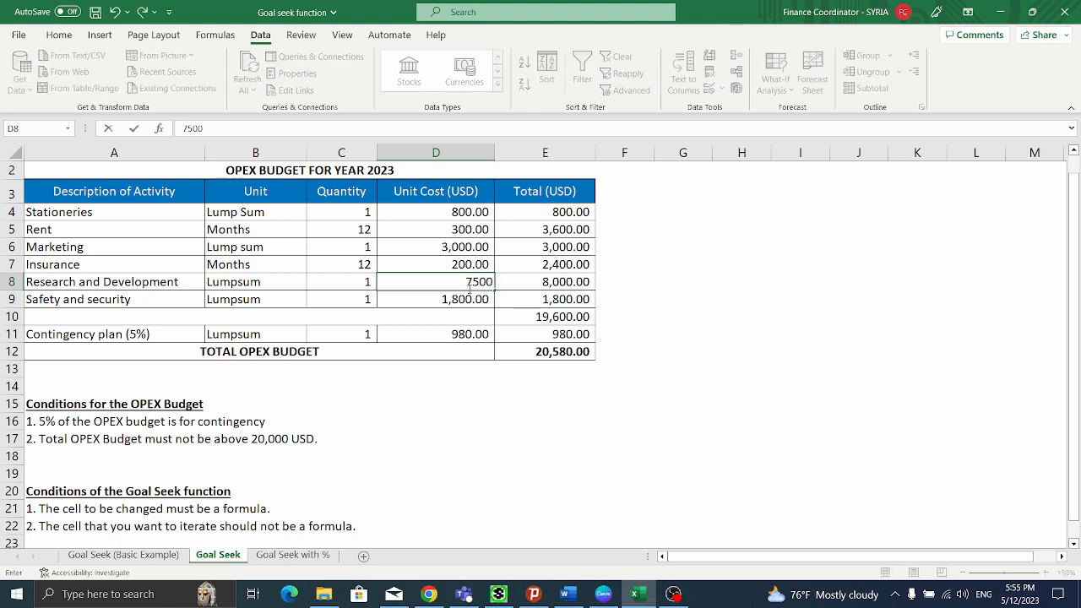
pyautogui.press('Return')
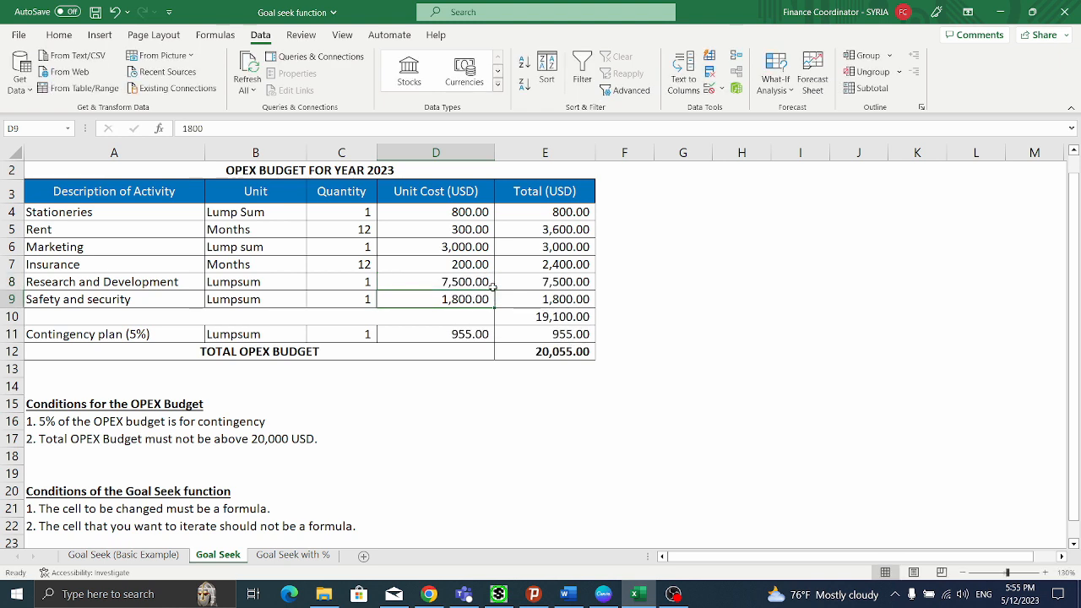
pyautogui.click(530, 352)
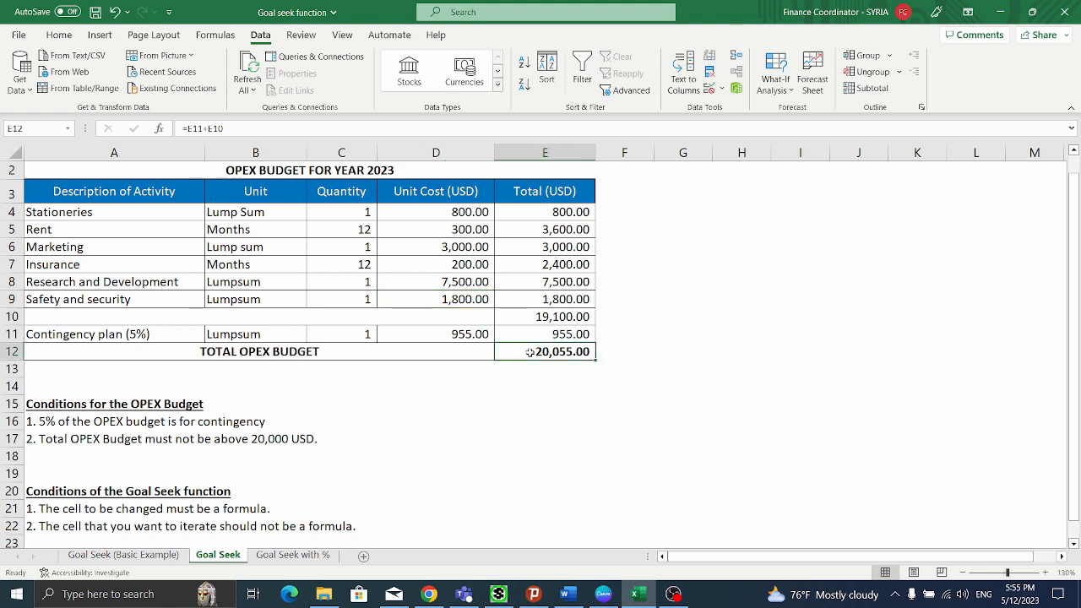
# Set the Research and Development unit cost in D8 to 7,499
pyautogui.click(461, 279)
pyautogui.write('7')
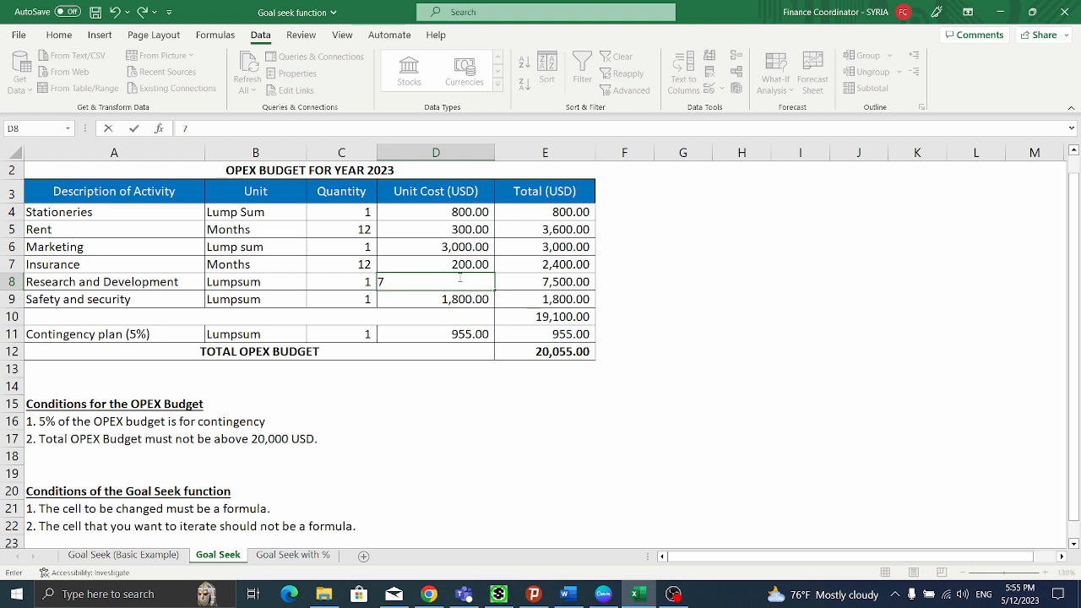
pyautogui.write(',499')
pyautogui.press('Return')
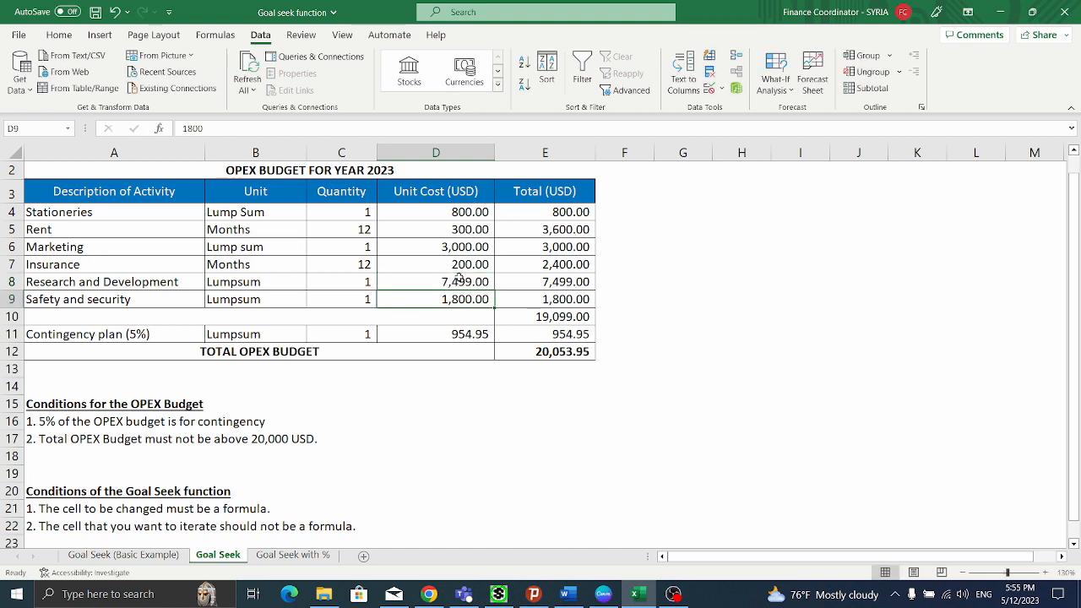
pyautogui.click(470, 283)
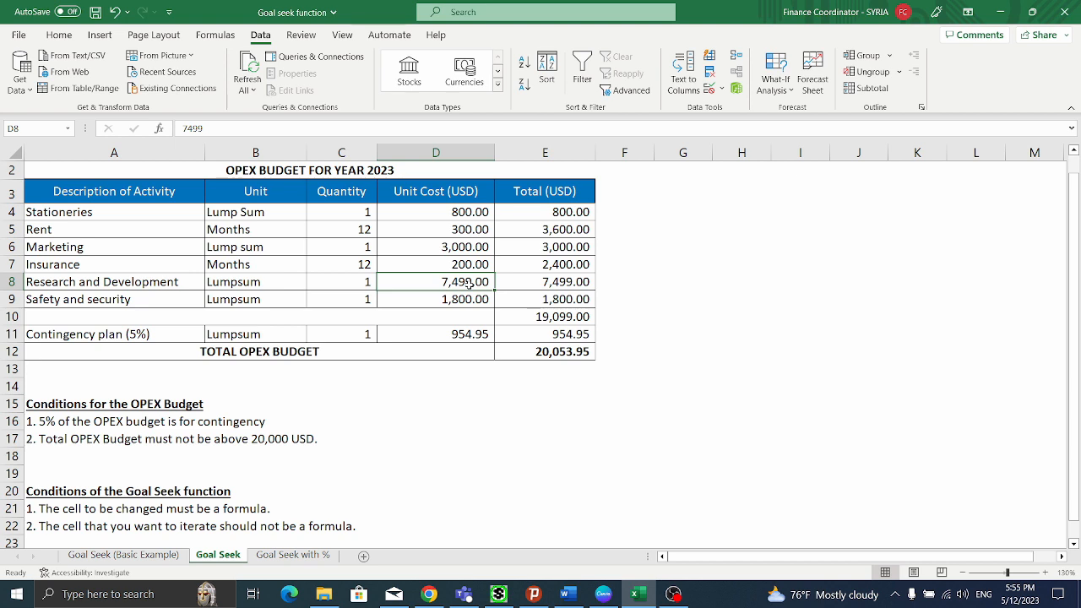
pyautogui.press('Down')
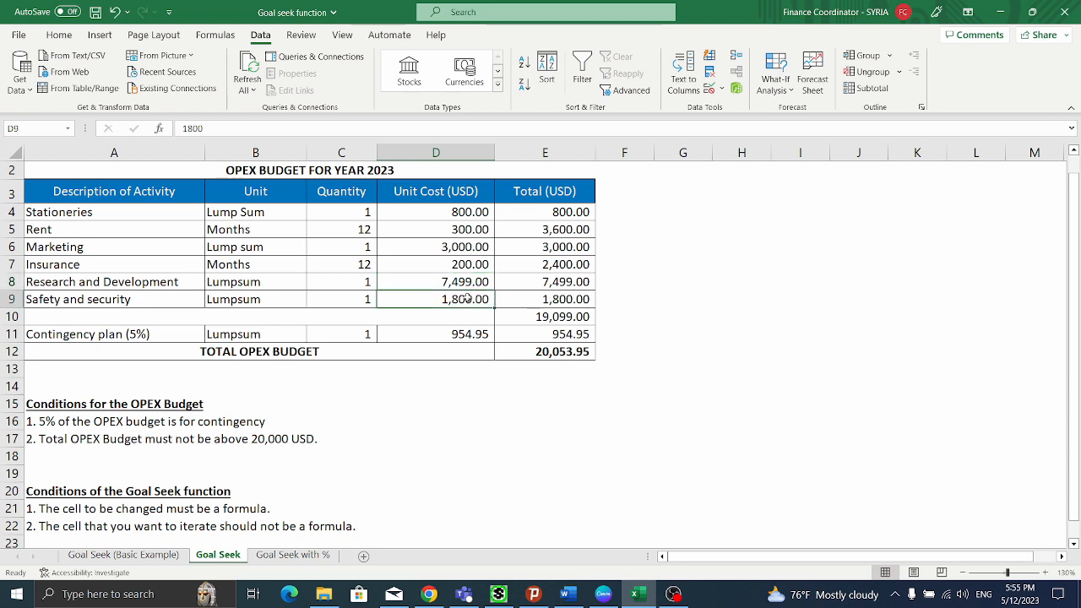
pyautogui.click(453, 285)
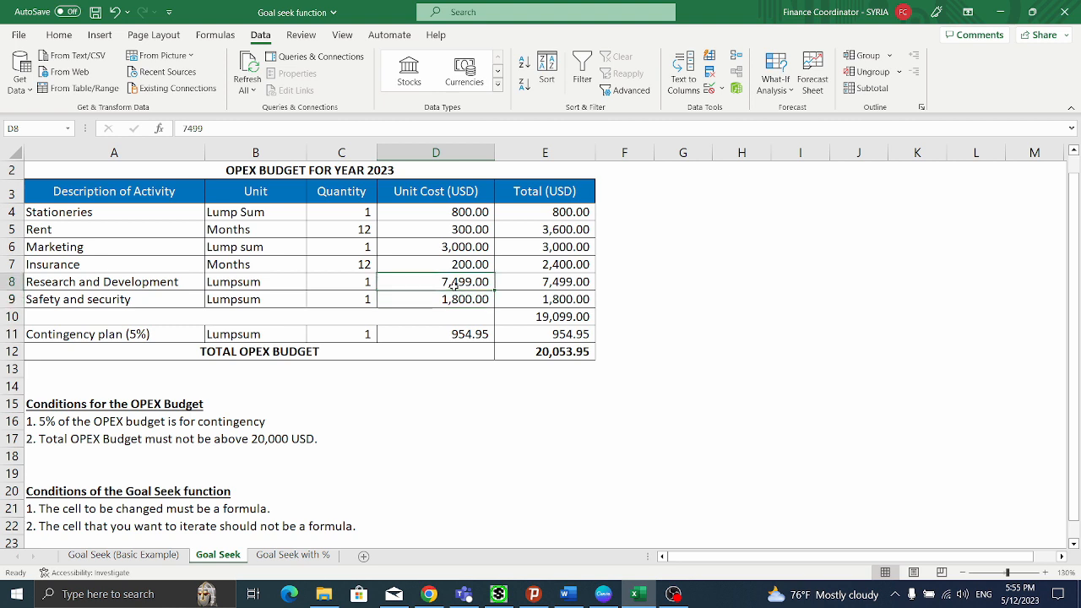
# Run Goal Seek to bring the total OPEX budget in E12 to 20000 by changing the Research and Development unit cost in D8, accepting the solution
pyautogui.click(579, 355)
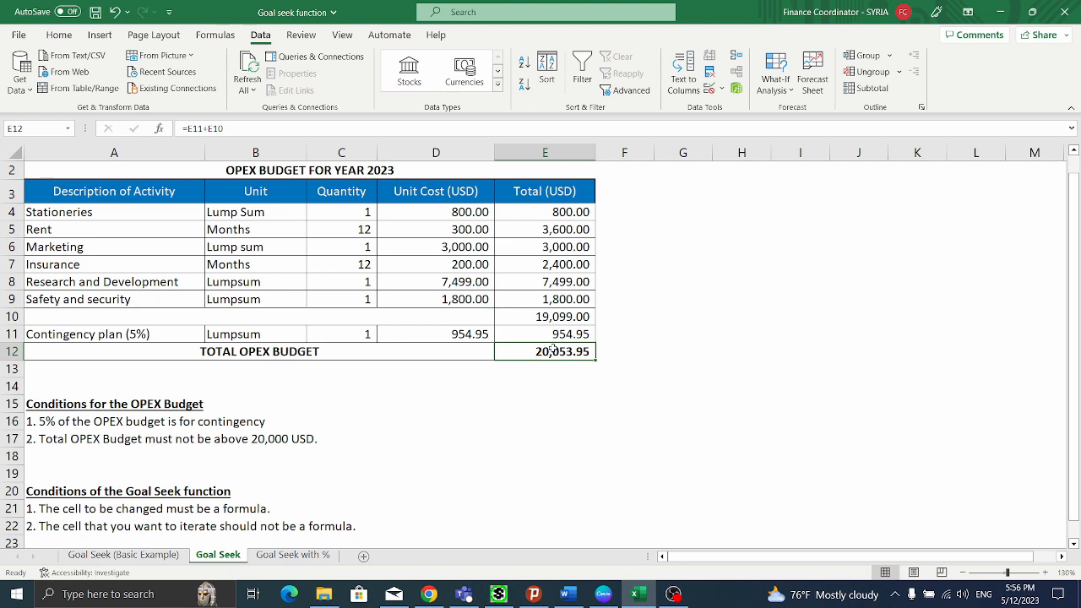
pyautogui.click(790, 93)
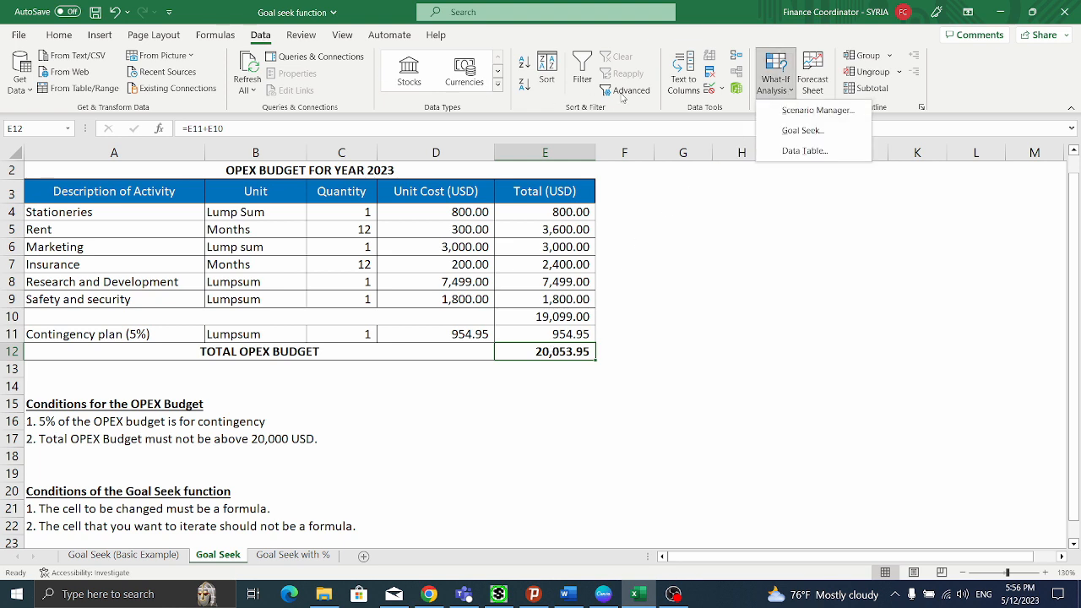
pyautogui.click(724, 207)
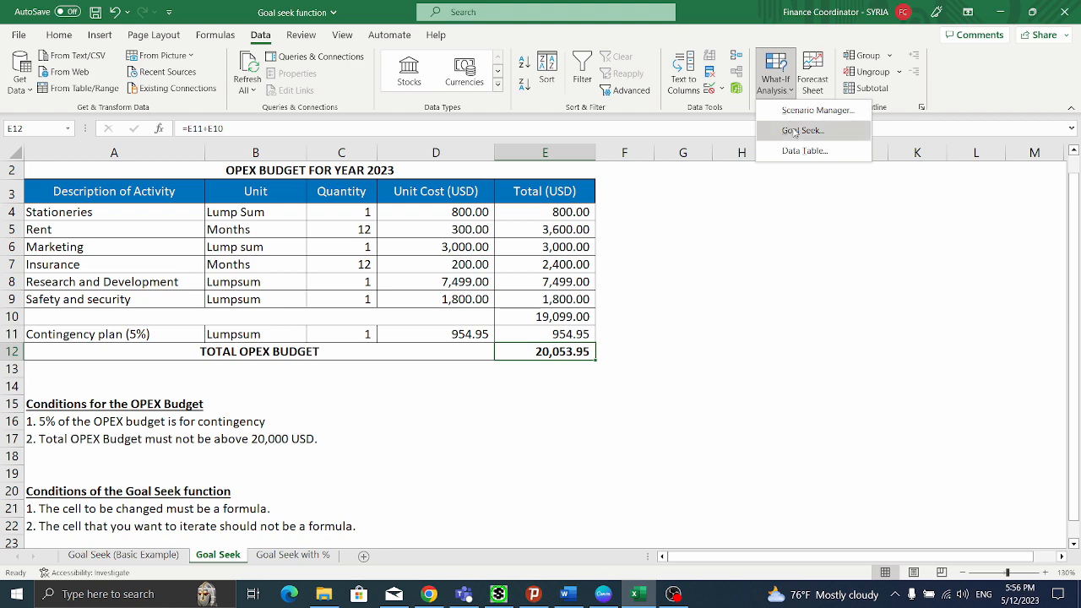
pyautogui.click(801, 131)
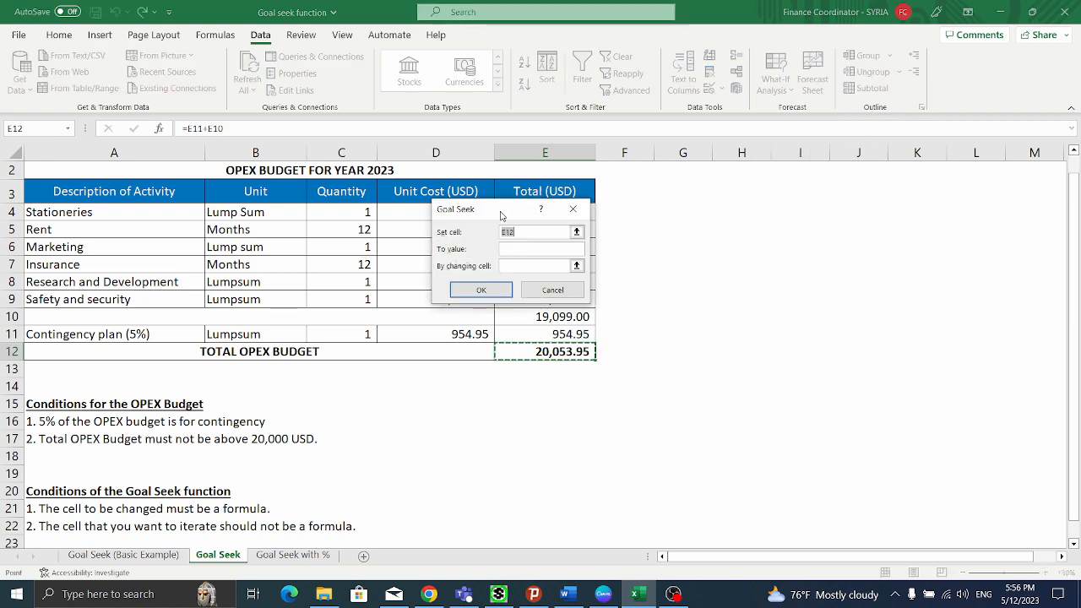
pyautogui.moveTo(502, 216); pyautogui.dragTo(716, 216)
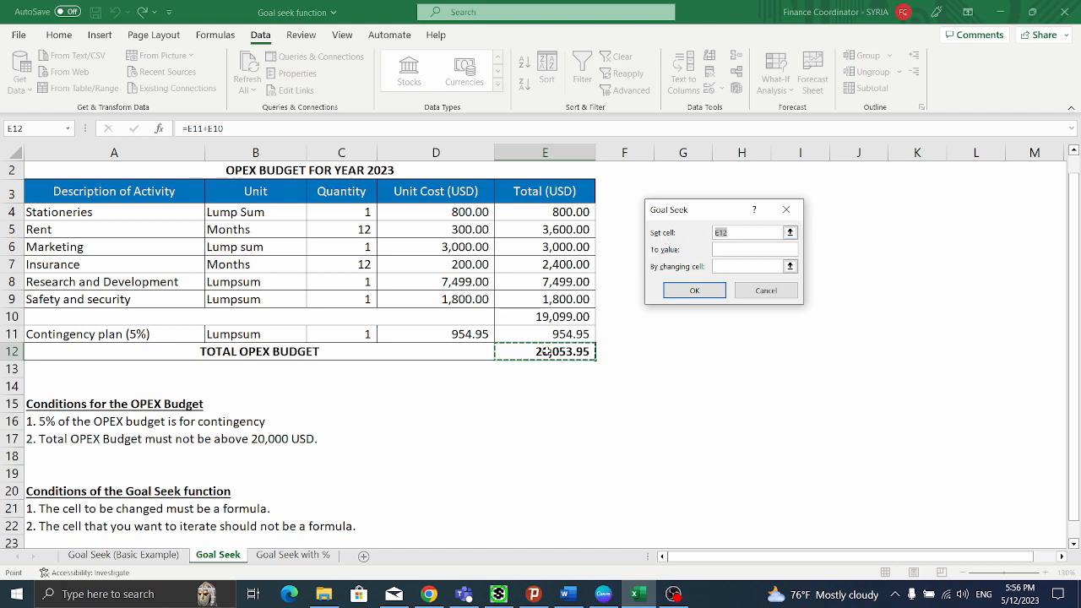
pyautogui.click(724, 249)
pyautogui.write('2')
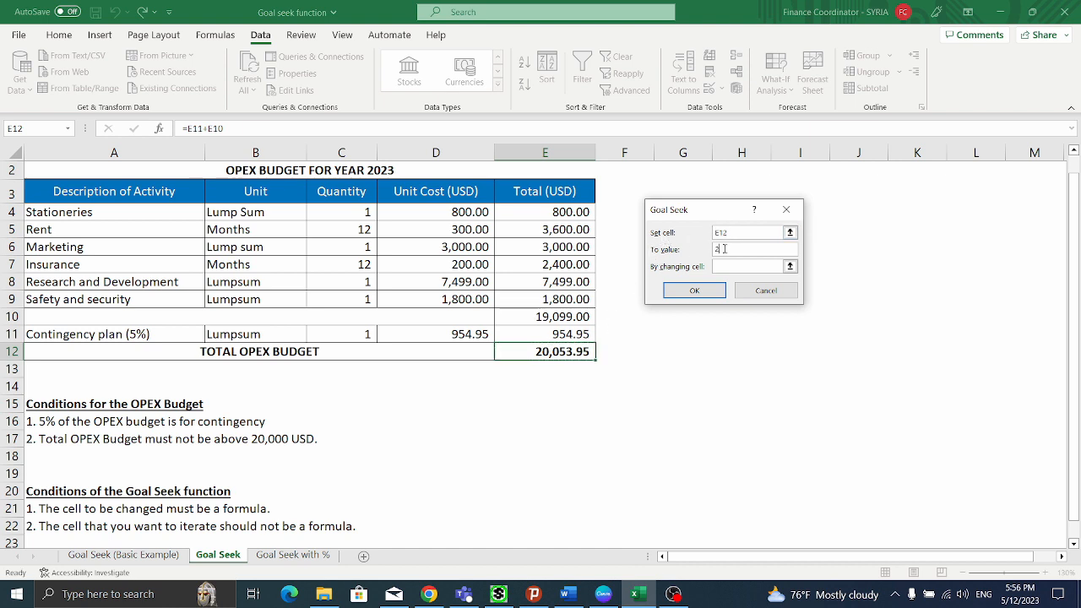
pyautogui.write('0000')
pyautogui.click(726, 268)
pyautogui.click(473, 286)
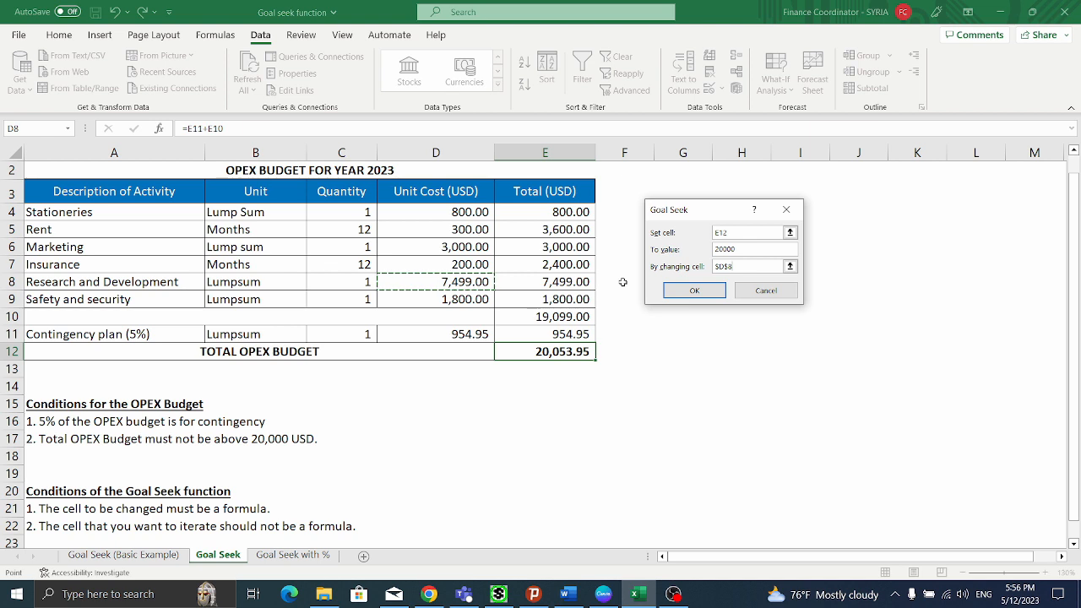
pyautogui.click(688, 291)
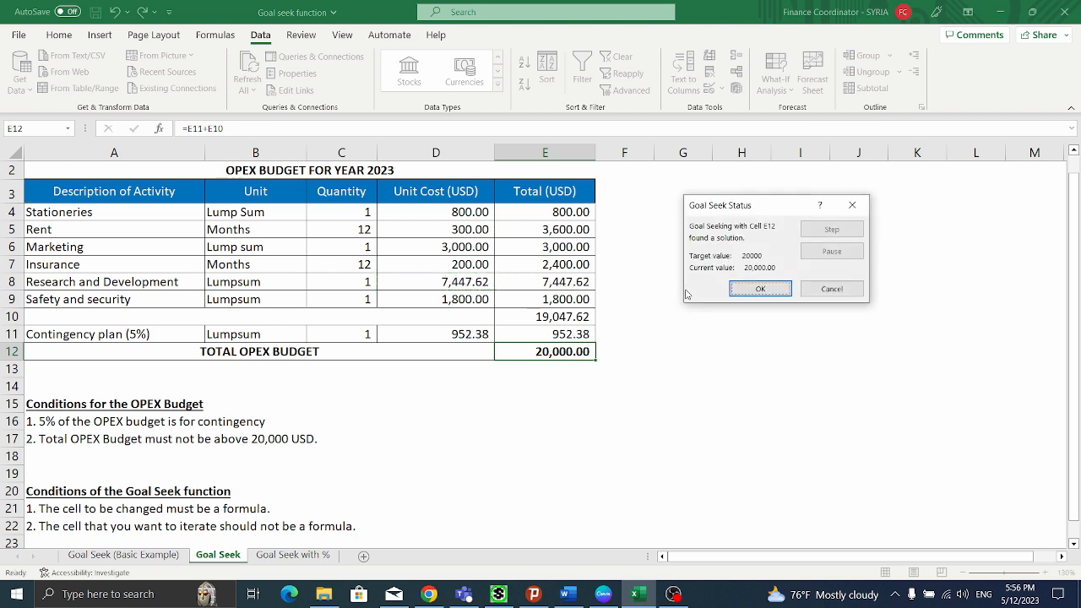
pyautogui.click(761, 289)
# Check the solved Research and Development unit cost in D8 and the total OPEX budget in E12 against the budget conditions
pyautogui.click(405, 284)
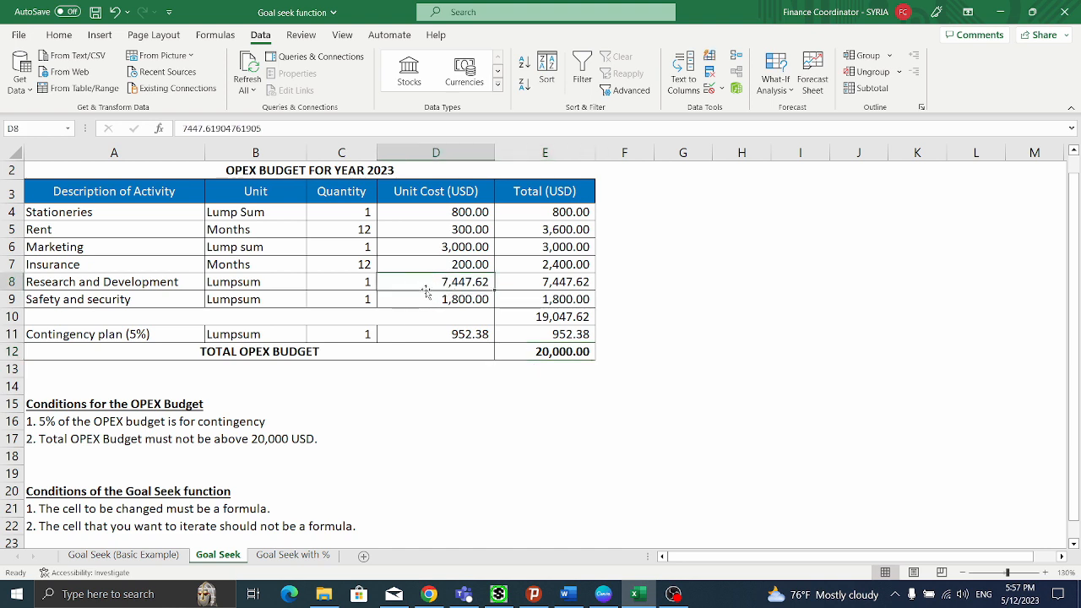
pyautogui.click(530, 350)
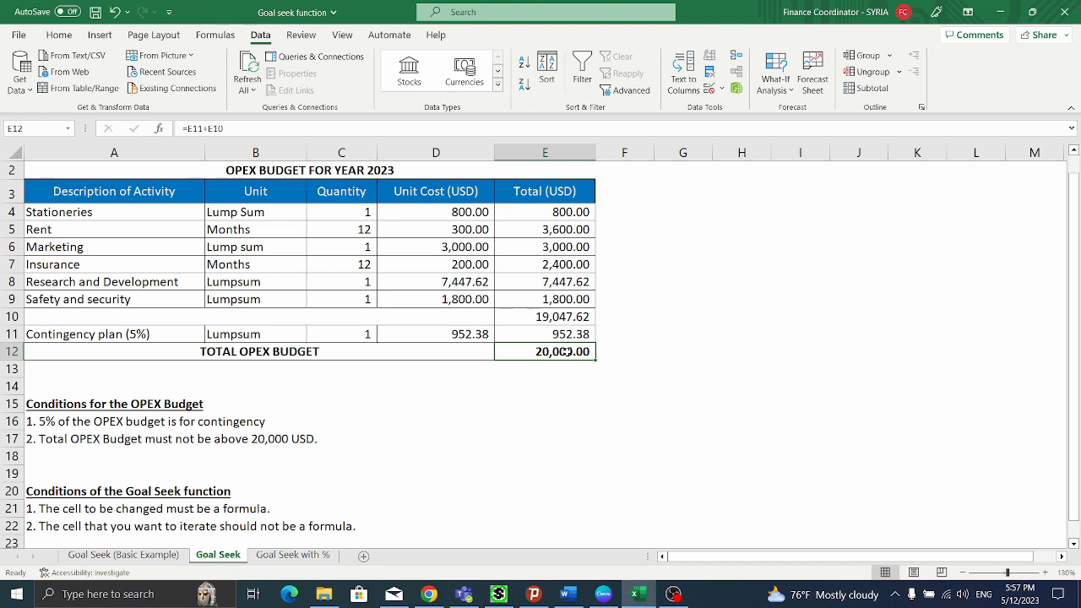
pyautogui.click(279, 457)
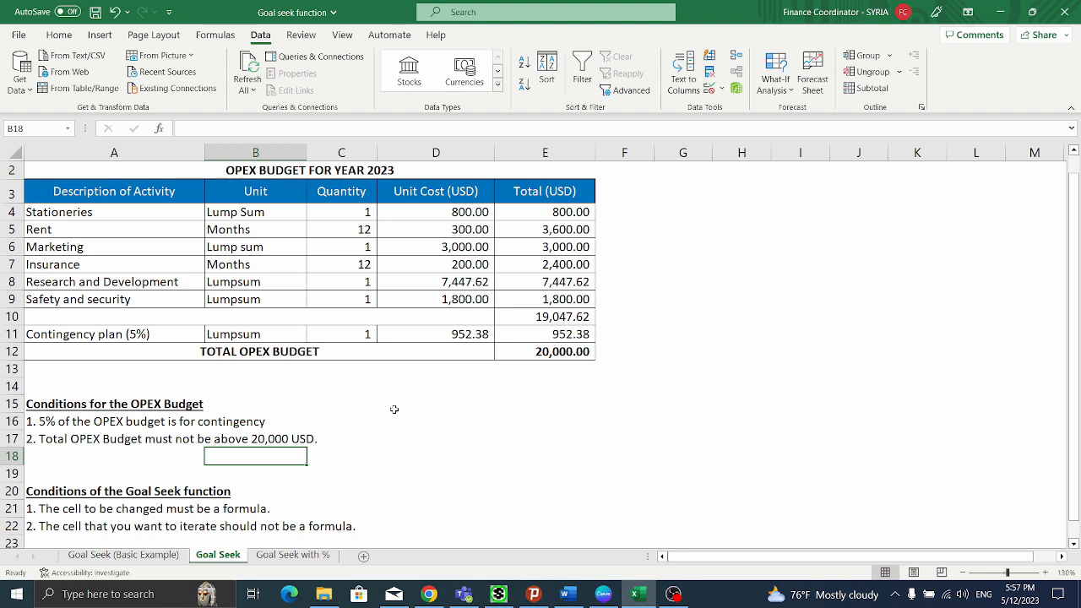
# Compare the first Goal Seek condition in A21 with the formulas in E12 and in C5 on the Goal Seek (Basic Example) sheet
pyautogui.click(111, 490)
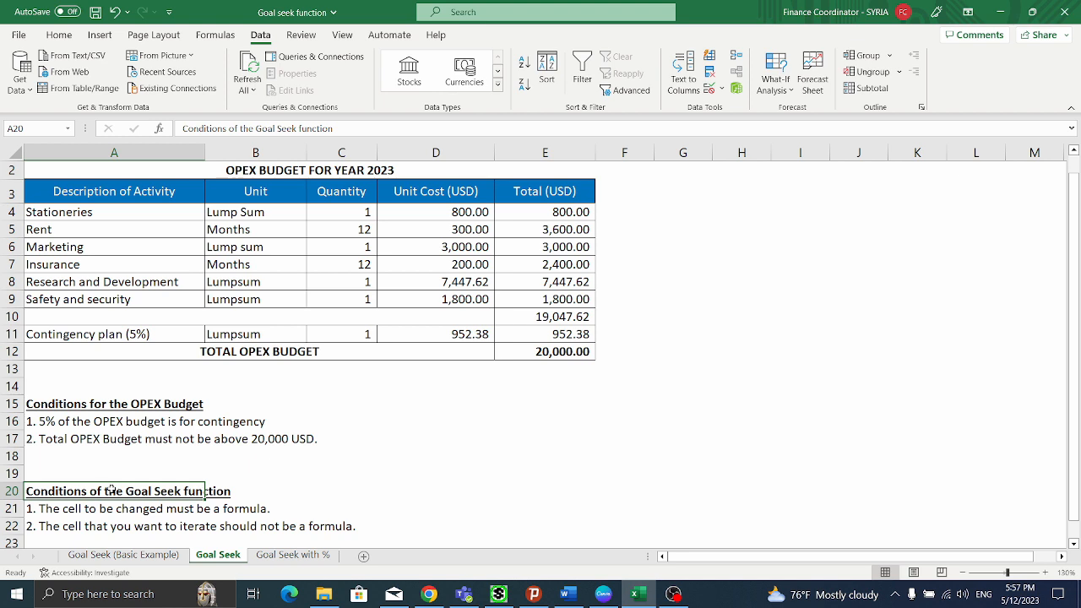
pyautogui.click(107, 507)
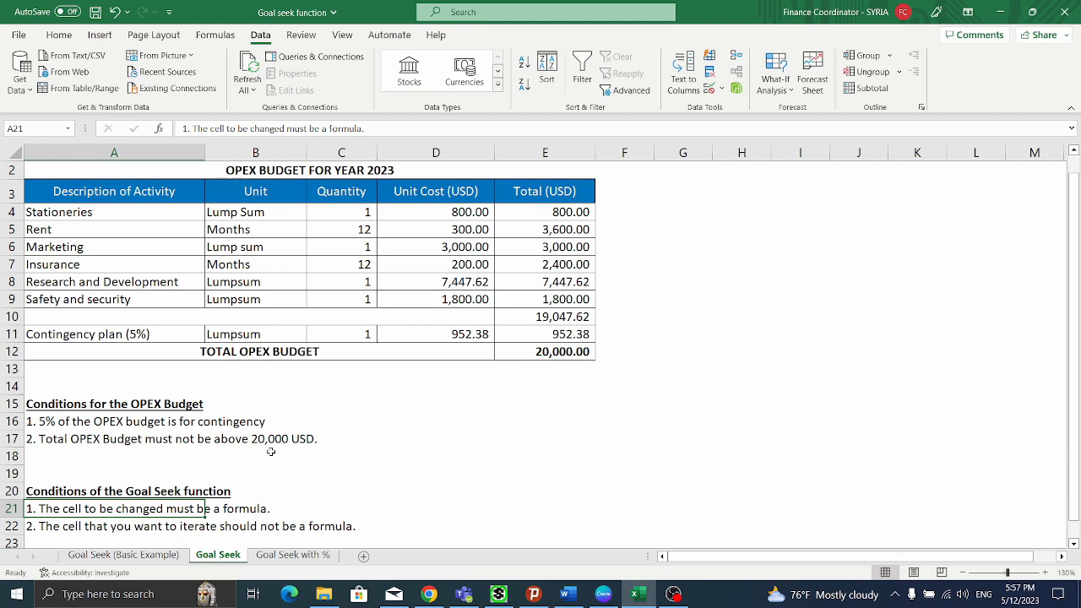
pyautogui.click(565, 351)
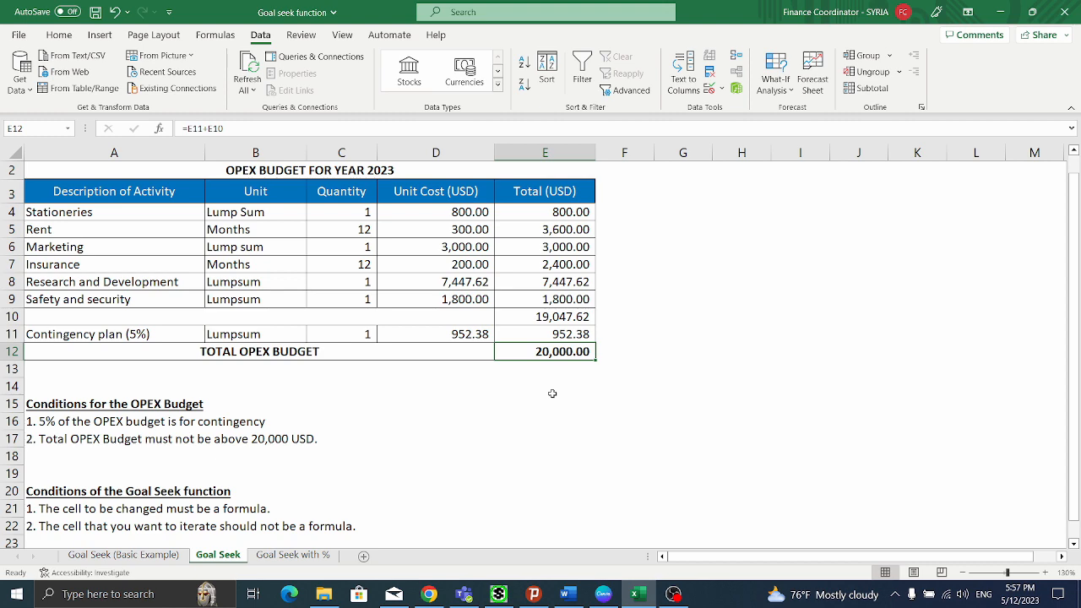
pyautogui.click(126, 556)
pyautogui.click(221, 264)
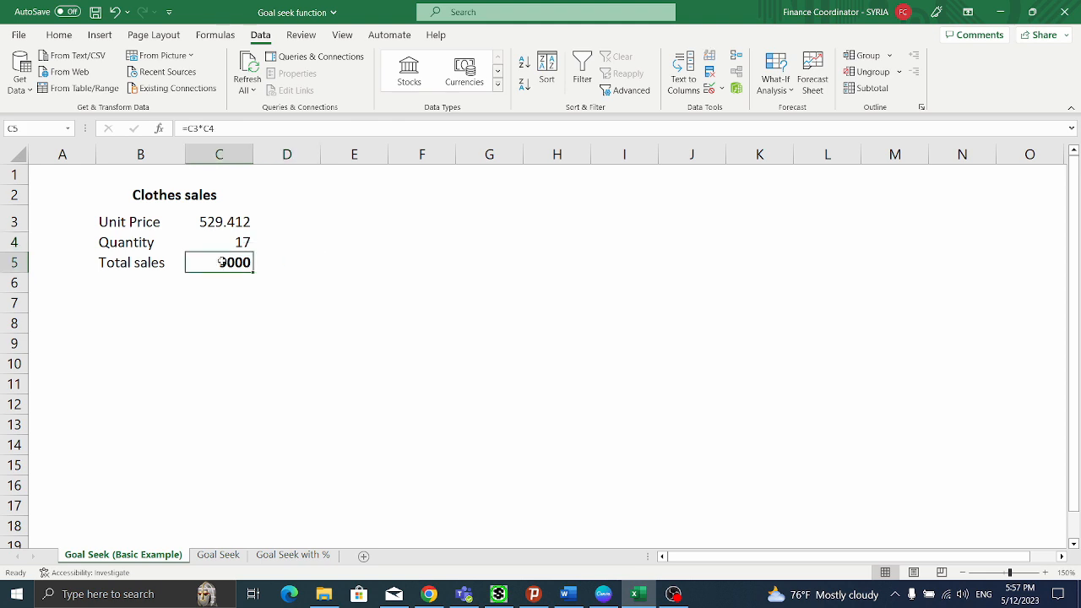
pyautogui.hotkey('ctrl', 'pagedown')
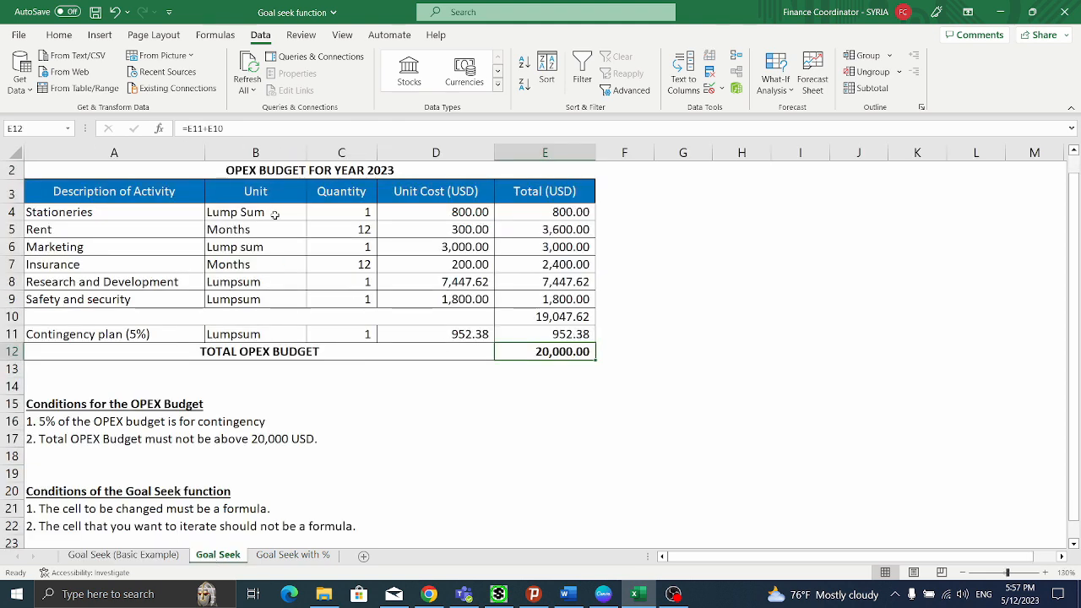
pyautogui.press('F2')
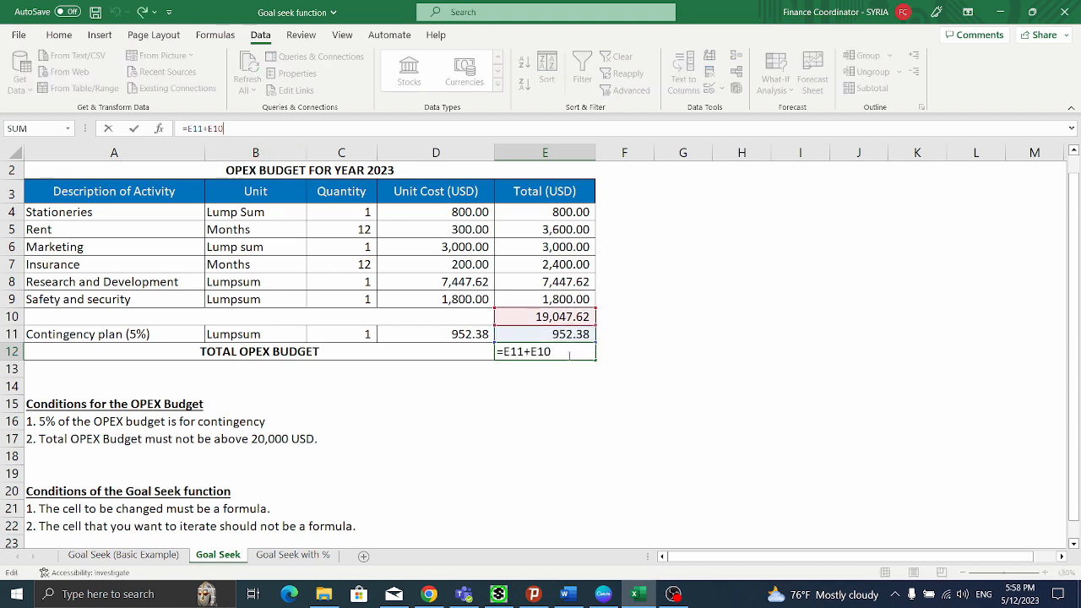
pyautogui.press('Return')
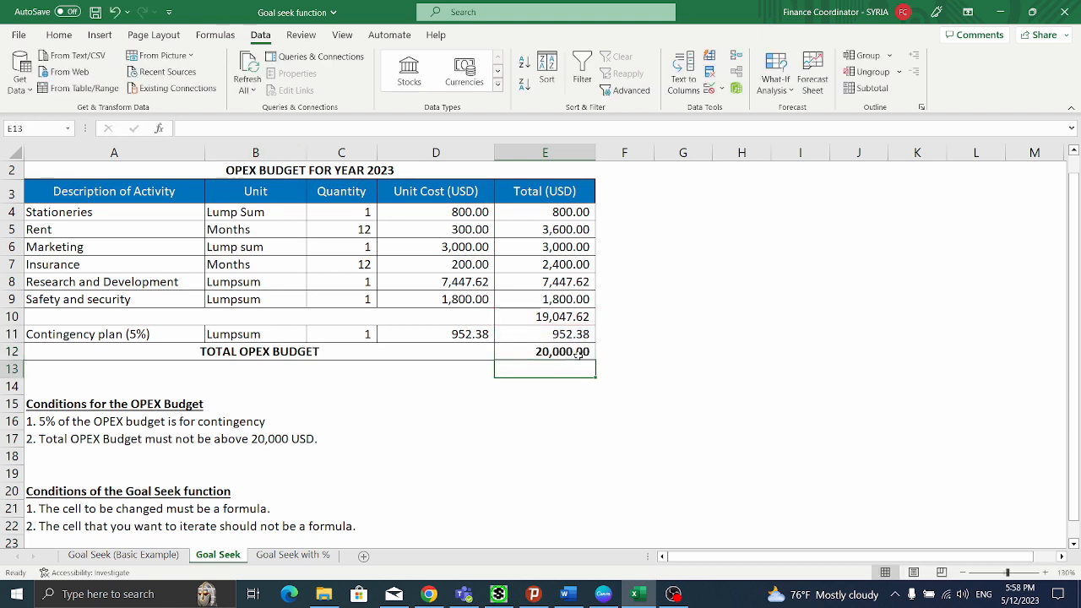
# Compare the second Goal Seek condition in A22 with the unit costs in D7 and D8 and the total formula in E12
pyautogui.click(81, 527)
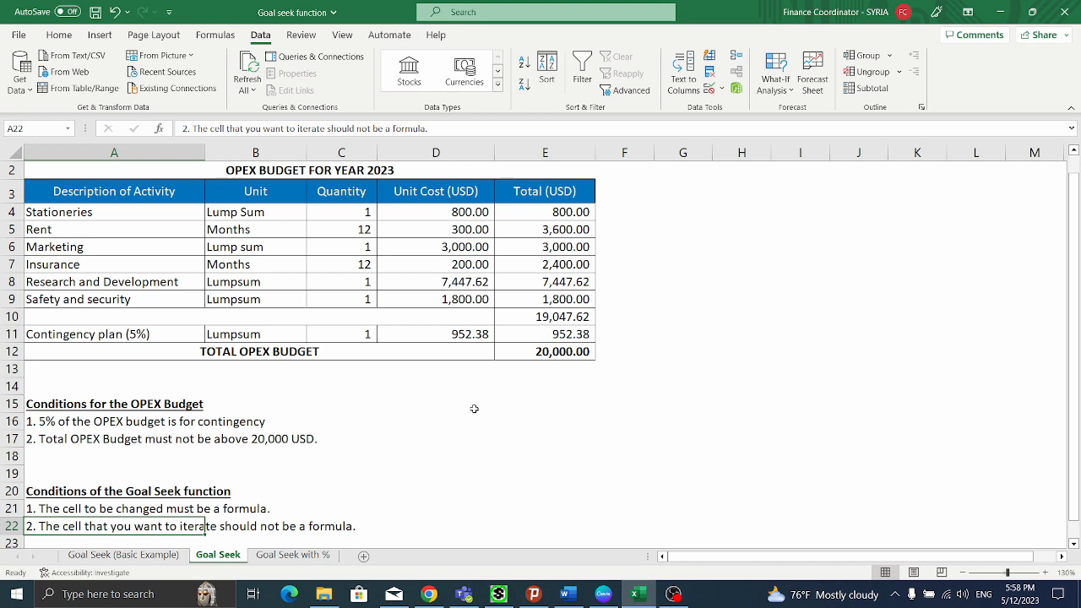
pyautogui.click(556, 353)
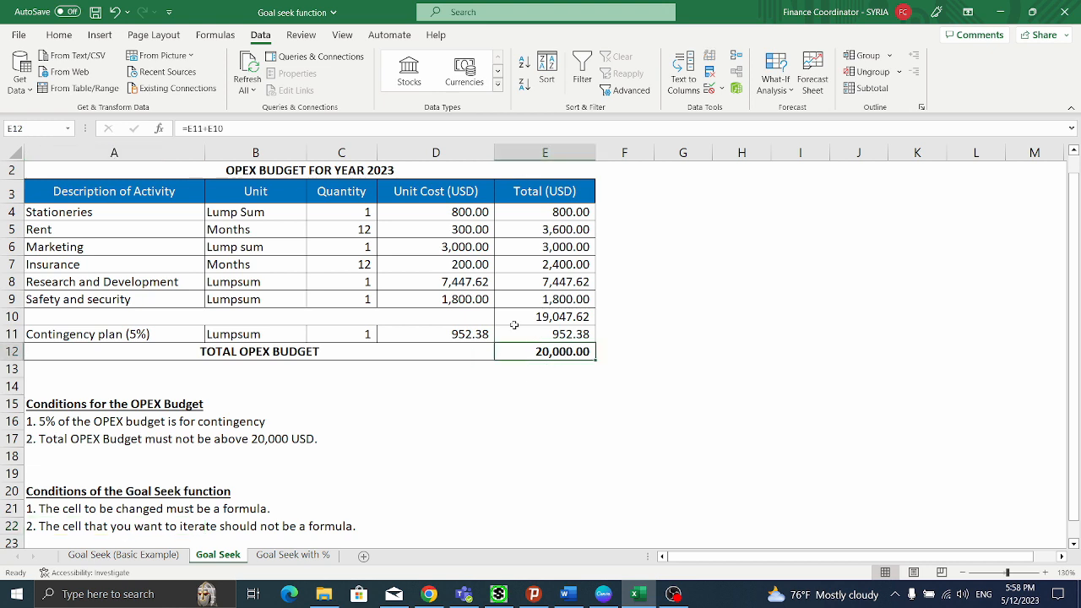
pyautogui.click(467, 279)
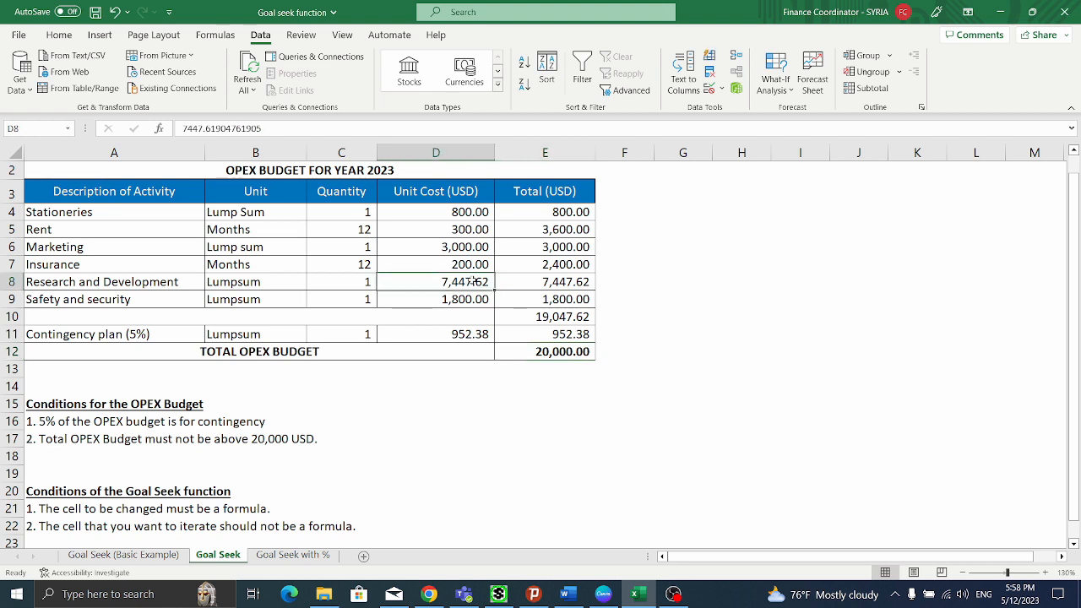
pyautogui.click(462, 267)
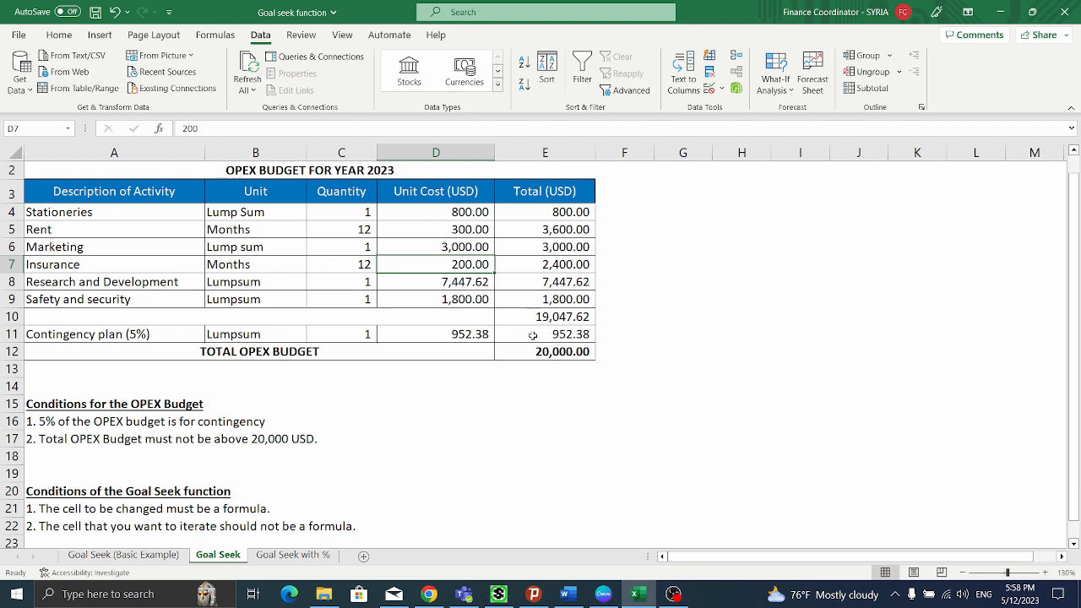
pyautogui.click(457, 280)
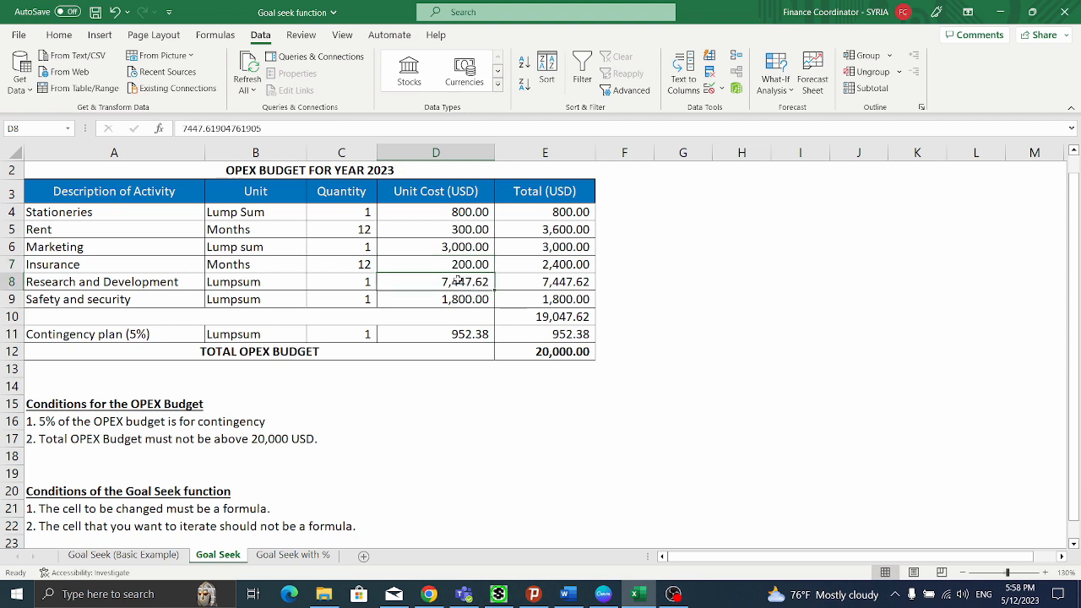
pyautogui.click(565, 351)
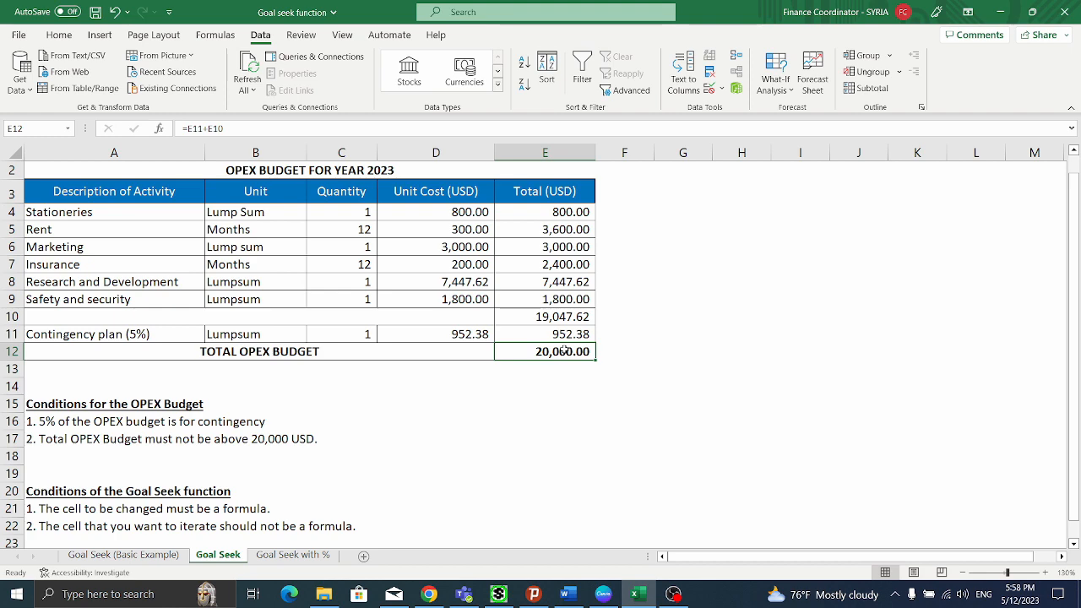
# Open the Goal Seek with % sheet and examine the activity percentages in D4 to D9
pyautogui.click(292, 555)
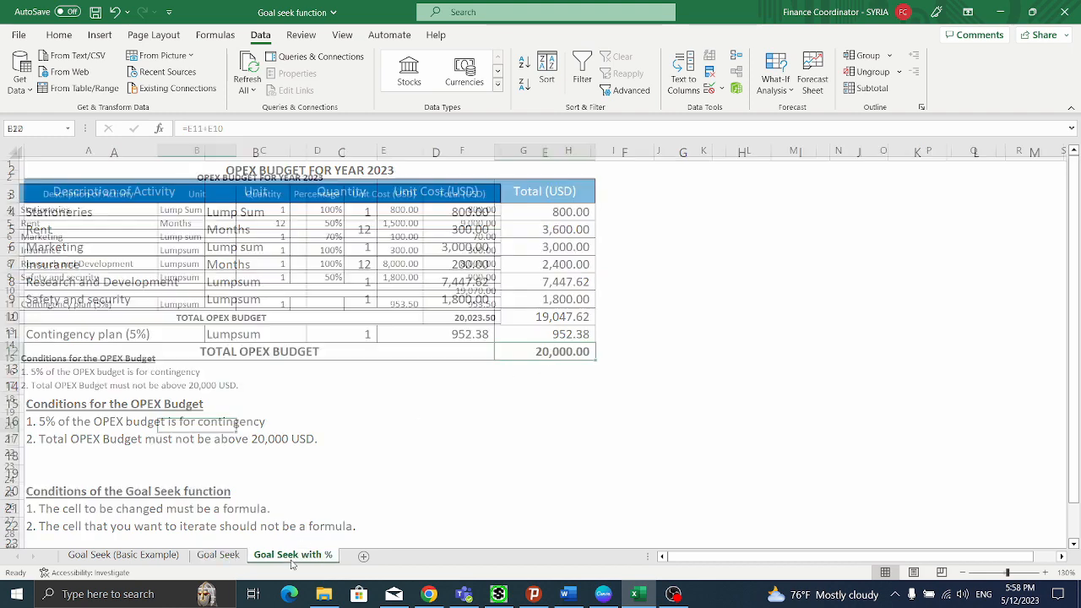
pyautogui.click(318, 426)
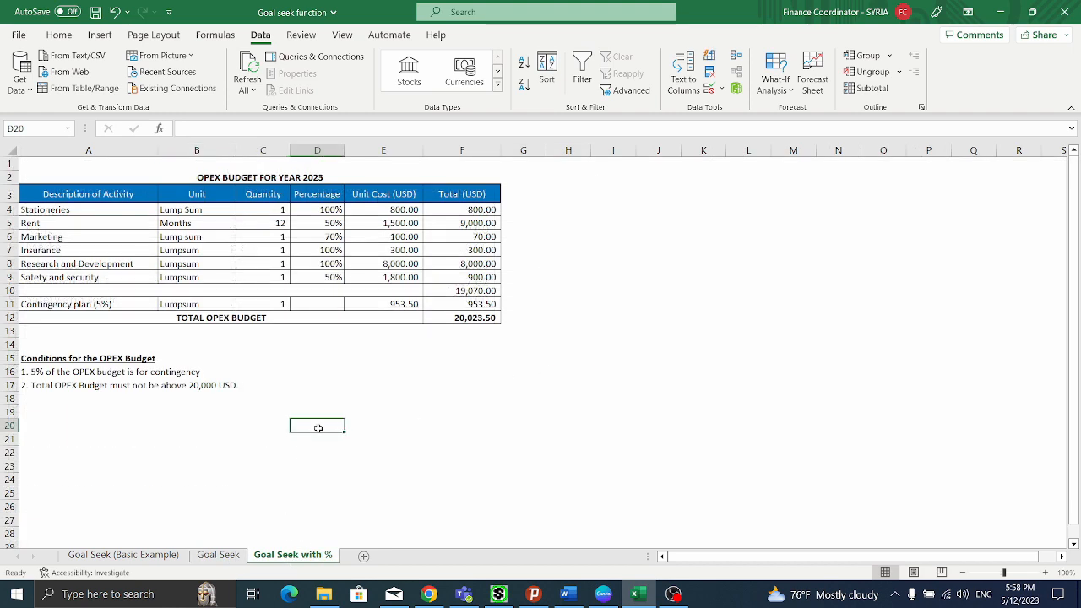
pyautogui.click(1047, 573)
pyautogui.click(1047, 573)
pyautogui.click(1046, 573)
pyautogui.click(1047, 572)
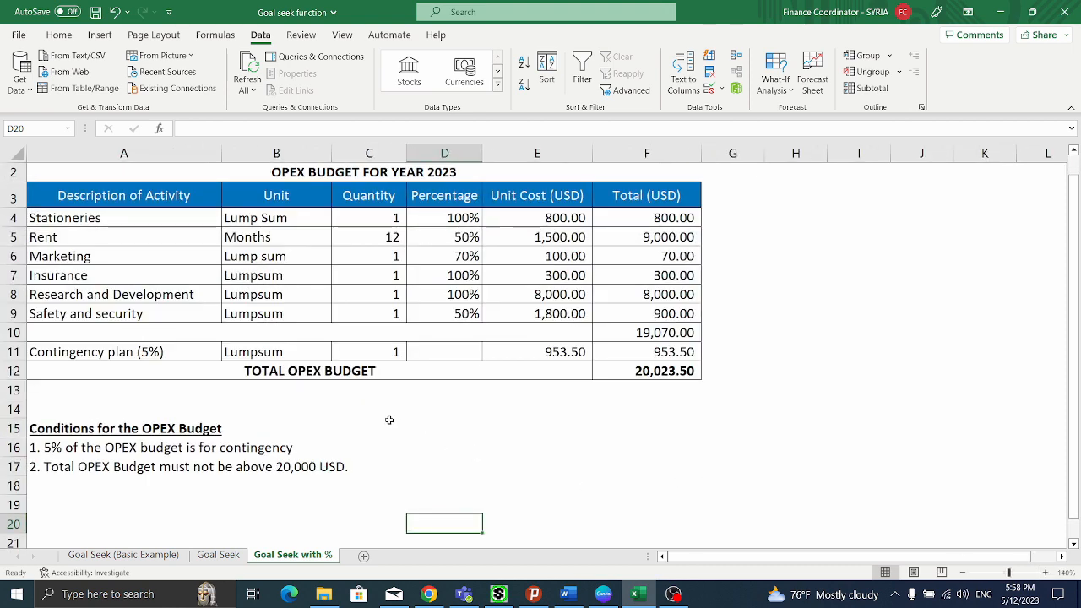
pyautogui.moveTo(448, 221); pyautogui.dragTo(449, 314)
pyautogui.click(453, 219)
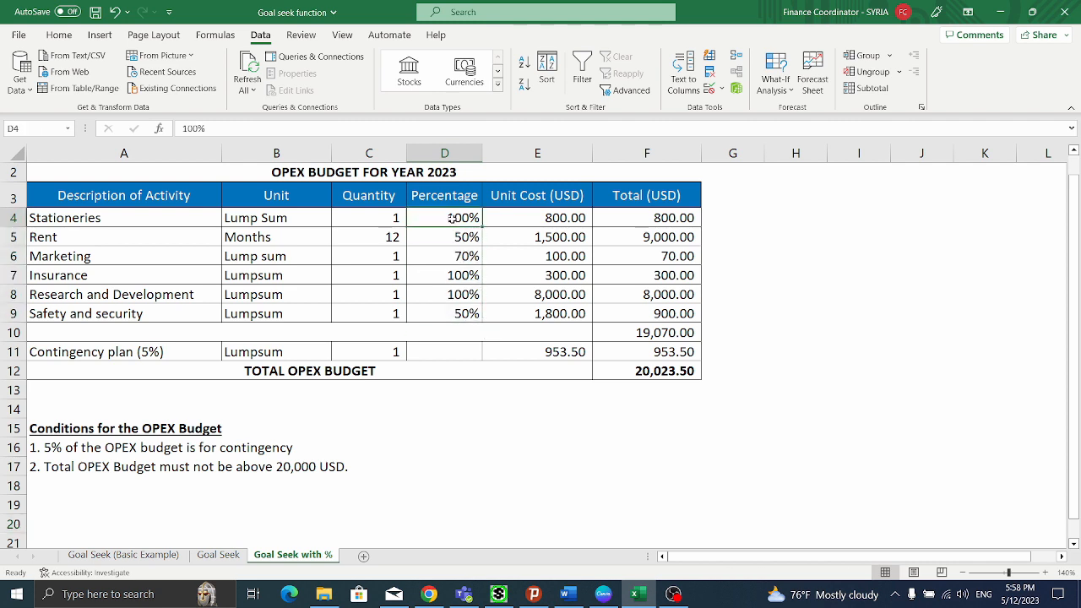
pyautogui.click(445, 240)
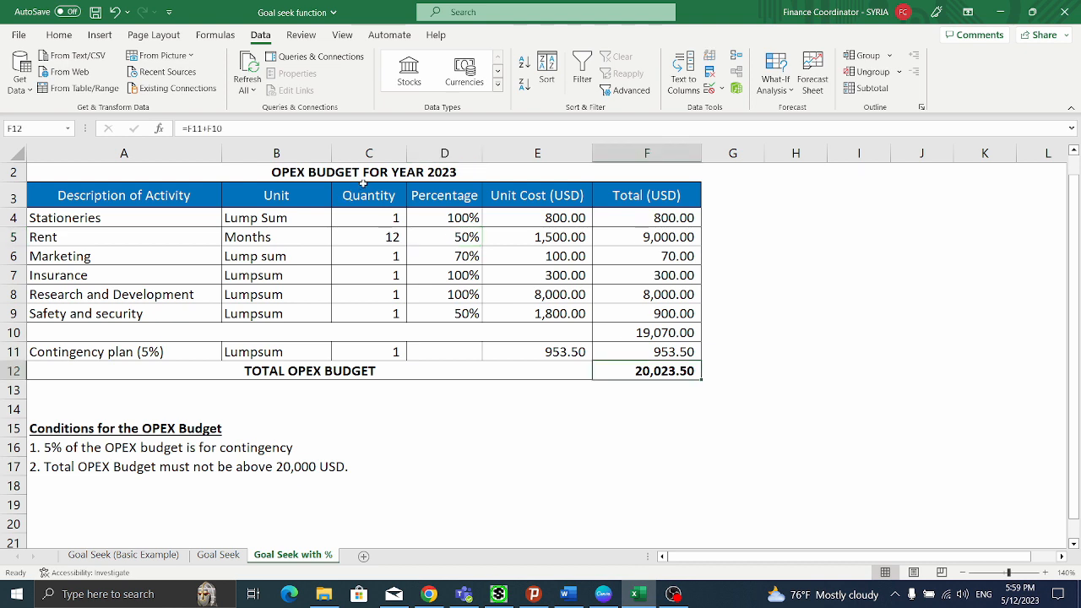
# Review the total OPEX budget in F12 and the two budget conditions in A16 and A17
pyautogui.click(372, 175)
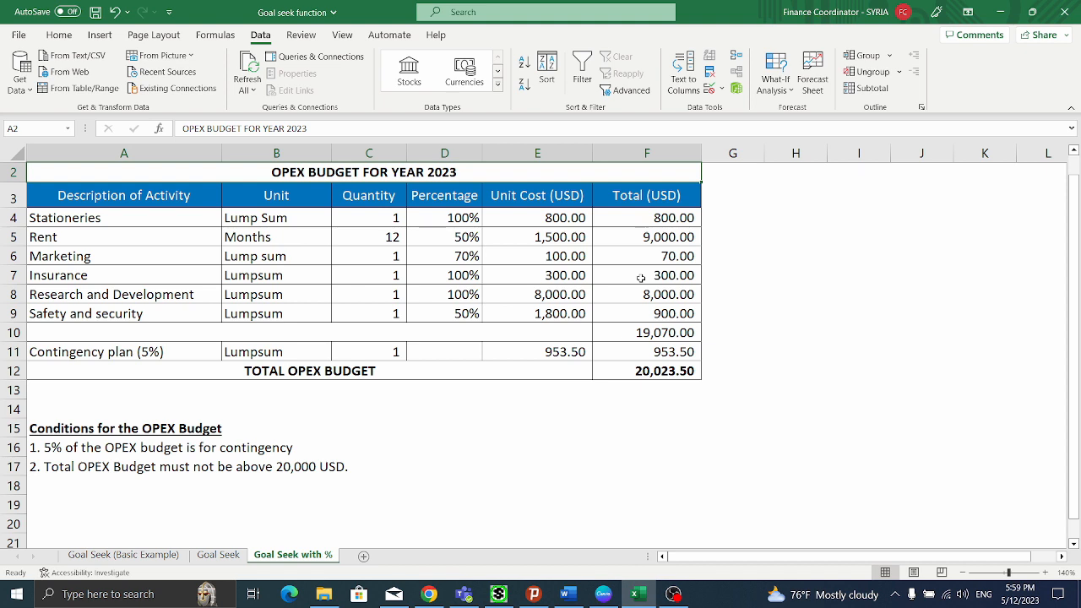
pyautogui.click(684, 377)
pyautogui.click(109, 449)
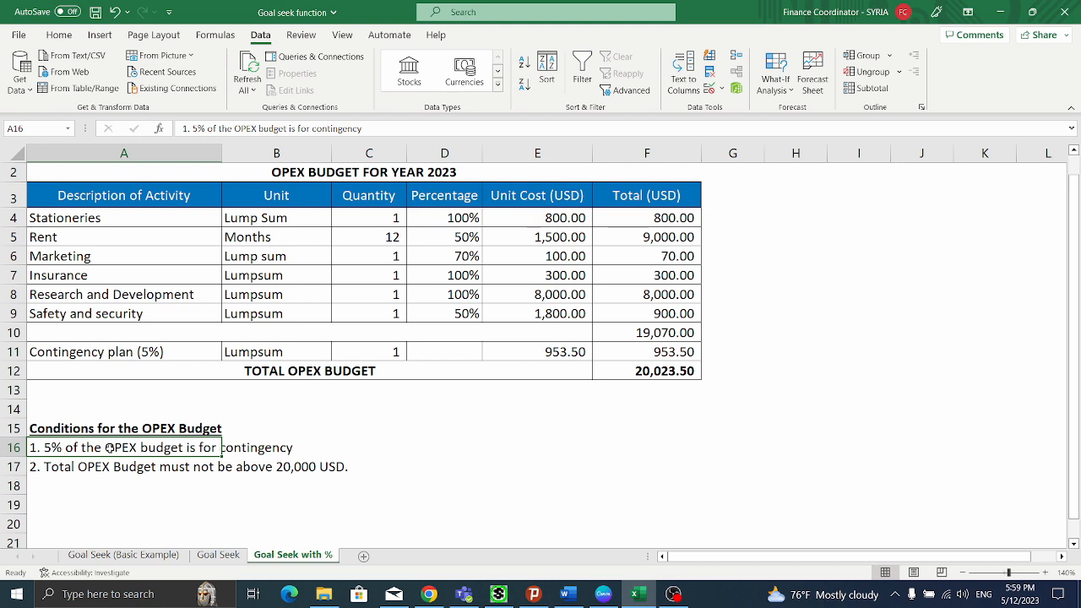
pyautogui.click(104, 467)
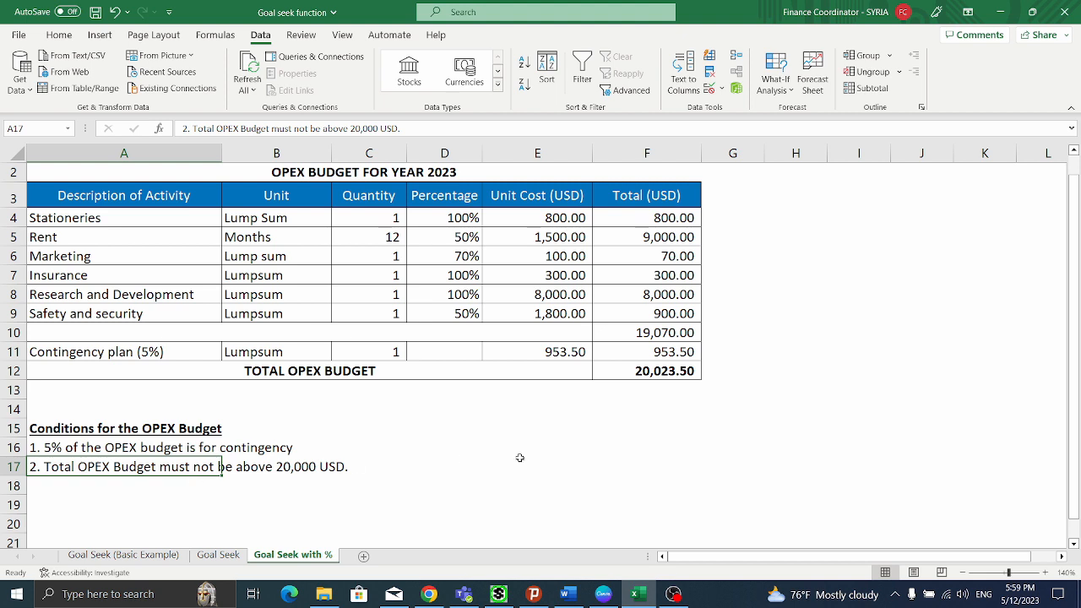
# Run Goal Seek to bring the total OPEX budget in F12 to 20000 by changing the safety and security percentage in D9
pyautogui.click(651, 370)
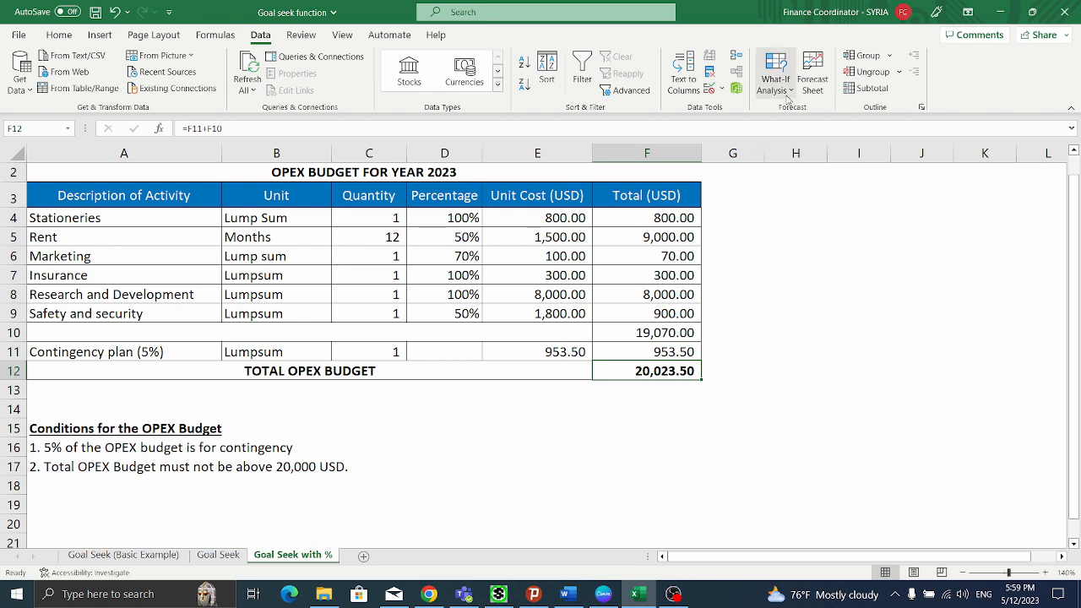
pyautogui.click(788, 92)
pyautogui.click(803, 130)
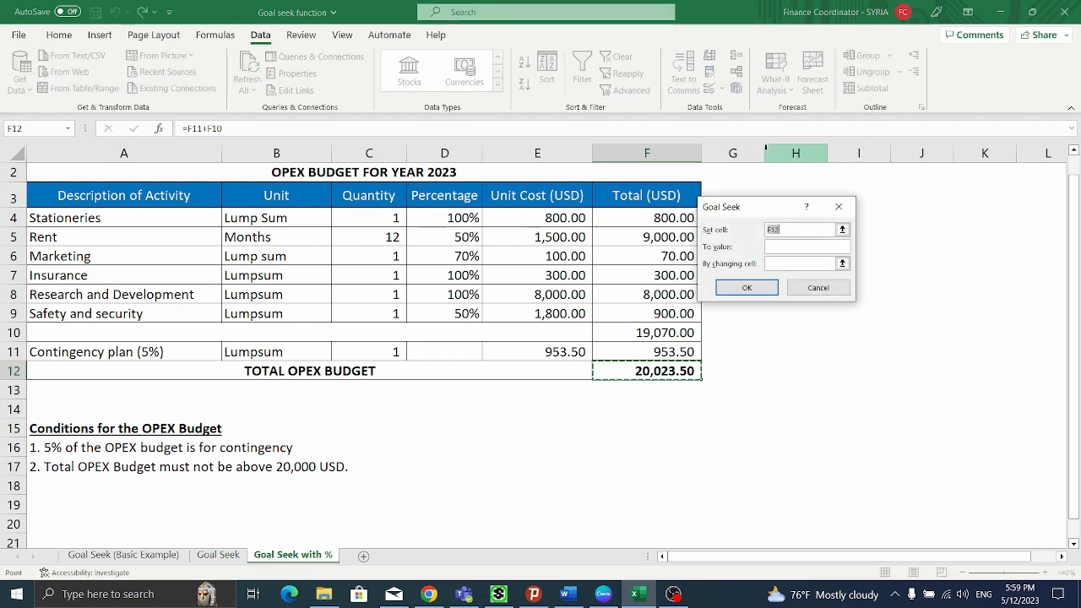
pyautogui.moveTo(753, 205); pyautogui.dragTo(828, 208)
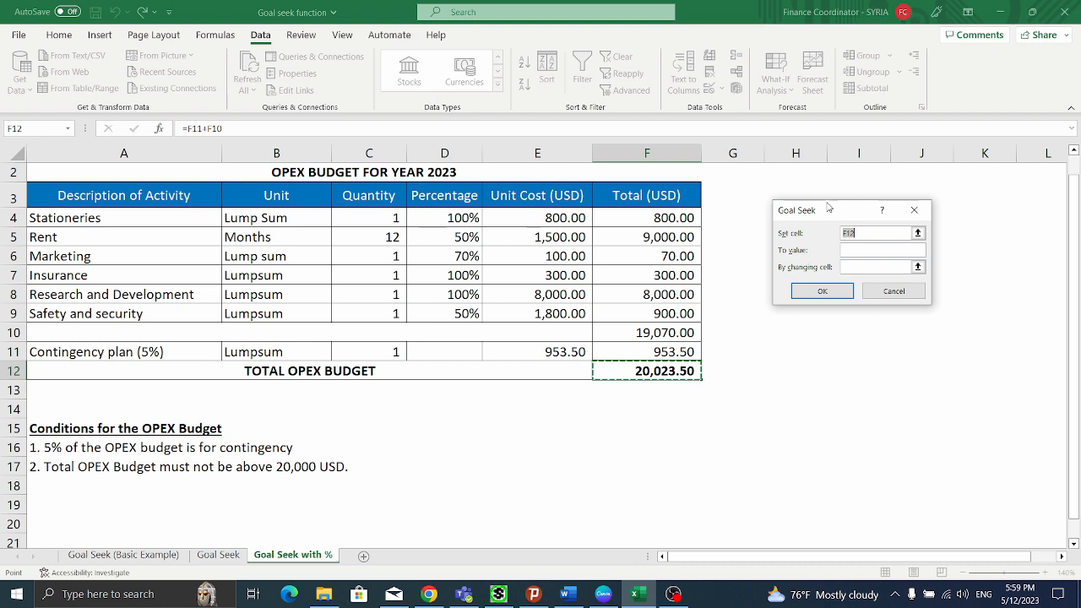
pyautogui.click(855, 250)
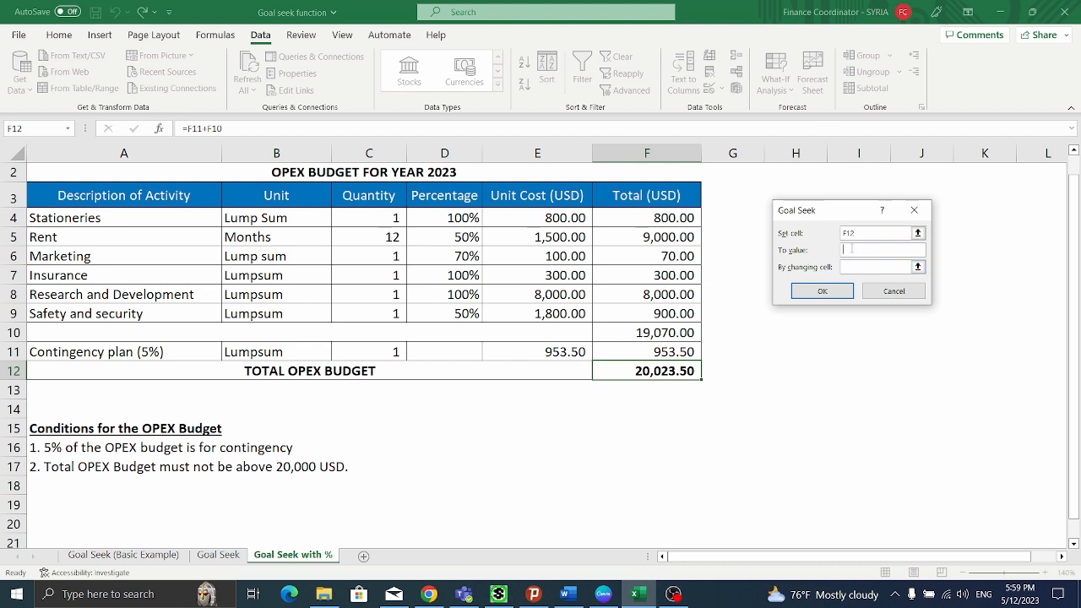
pyautogui.write('20000')
pyautogui.click(857, 267)
pyautogui.click(463, 310)
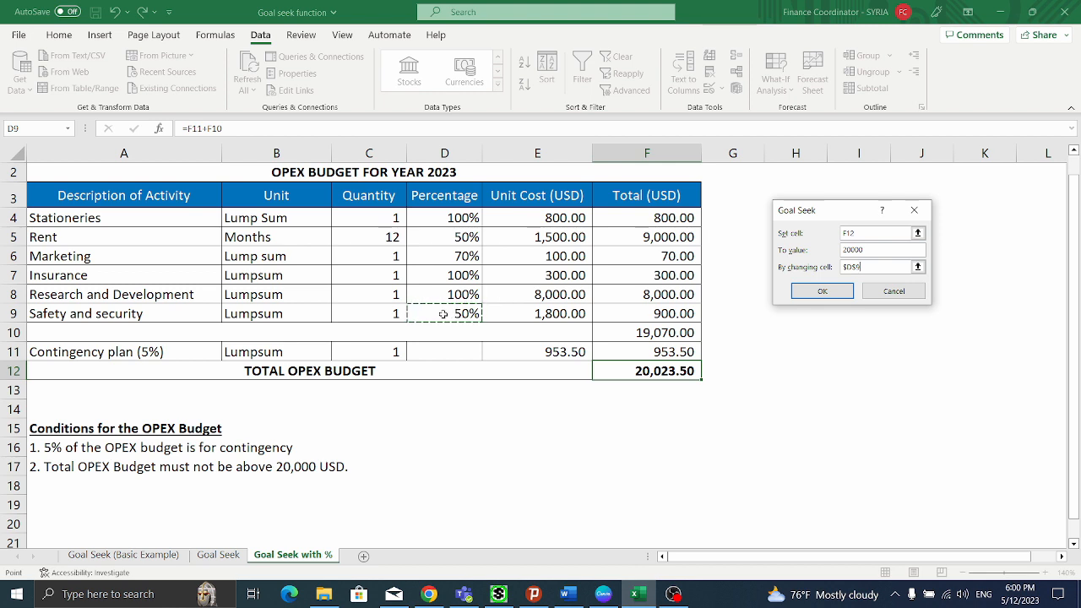
pyautogui.click(816, 291)
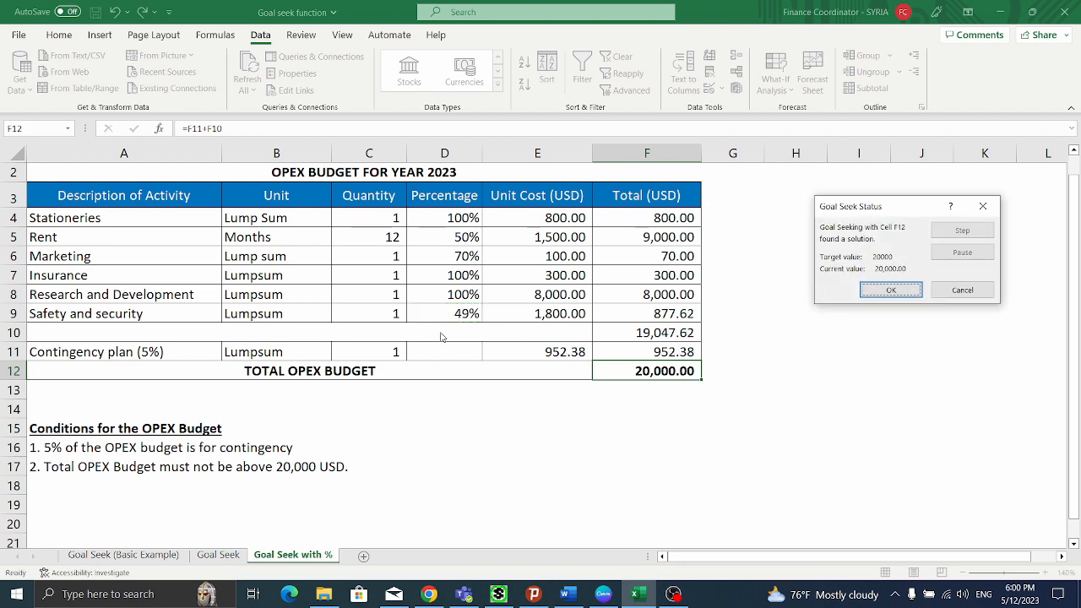
pyautogui.click(883, 291)
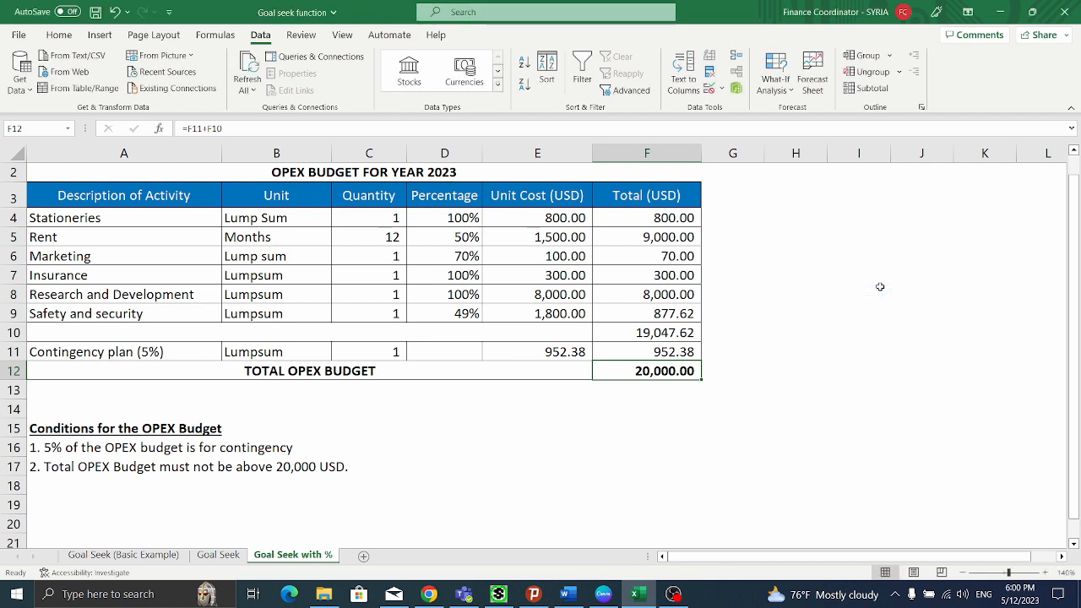
# Check the adjusted safety and security percentage in D9 against the total OPEX budget in F12
pyautogui.click(441, 315)
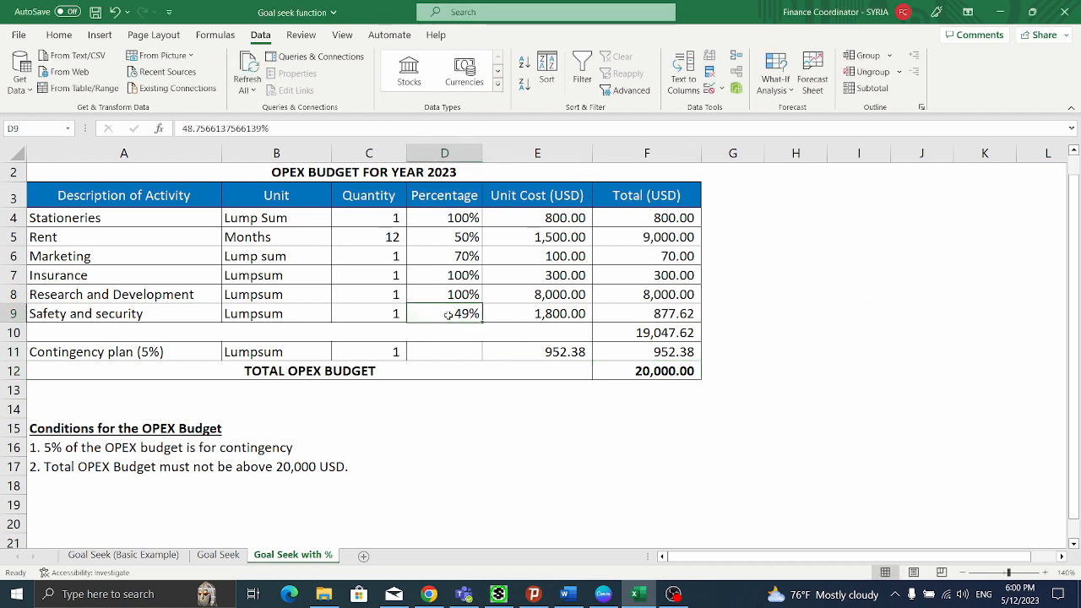
pyautogui.click(668, 373)
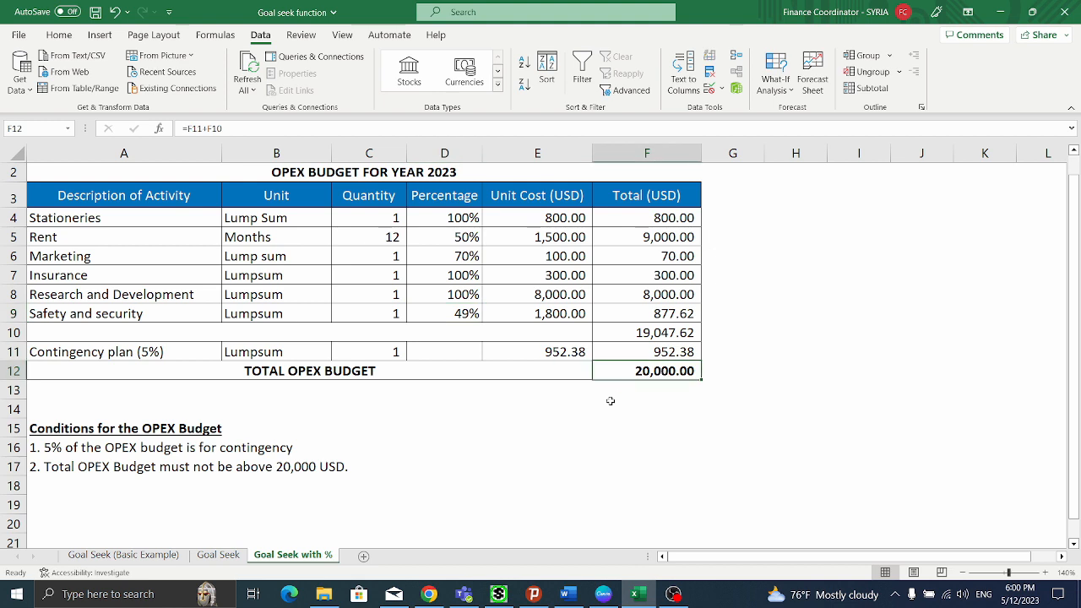
pyautogui.click(455, 318)
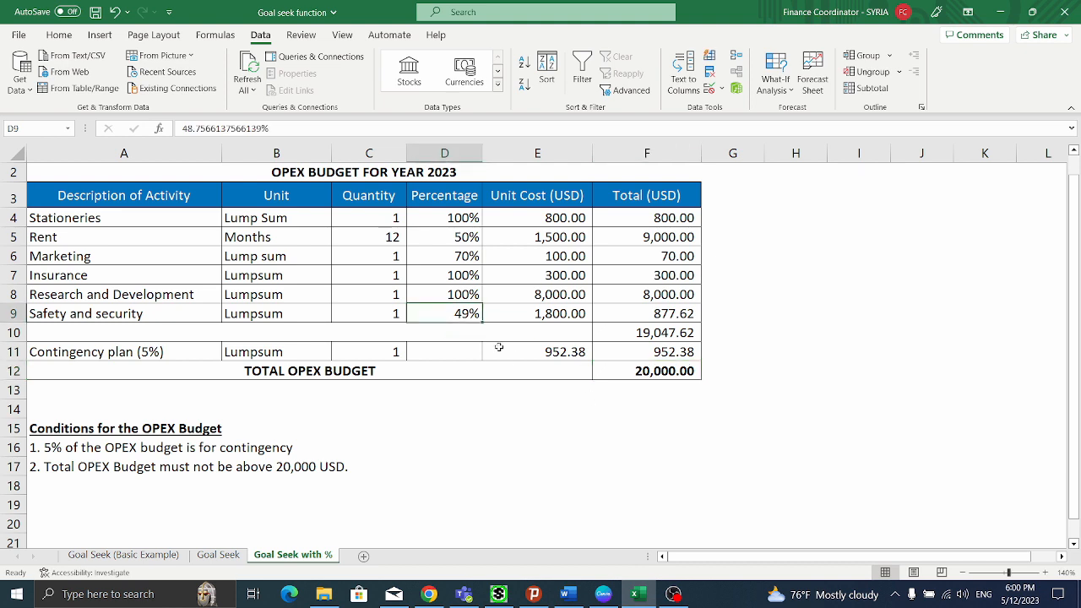